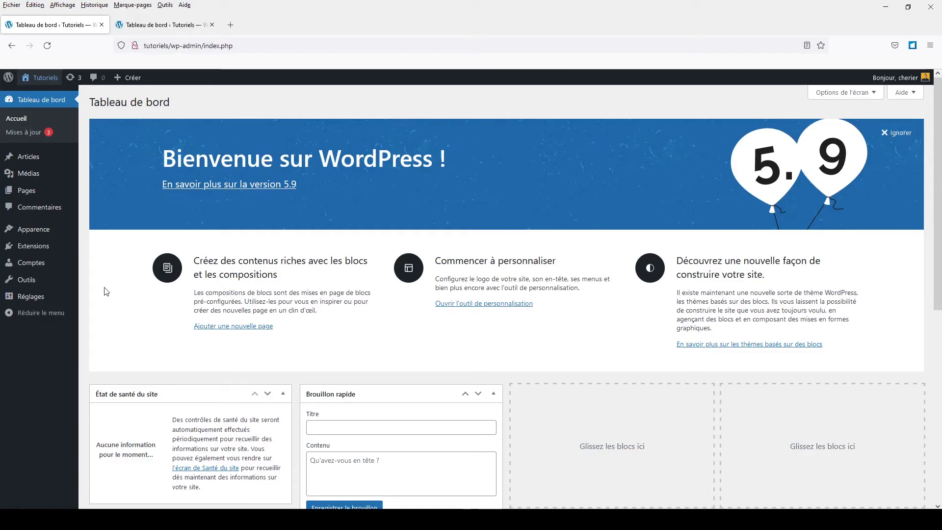
- Activate the Twenty Twenty-Two theme from the site's installed themes
mouse_move(73, 228)
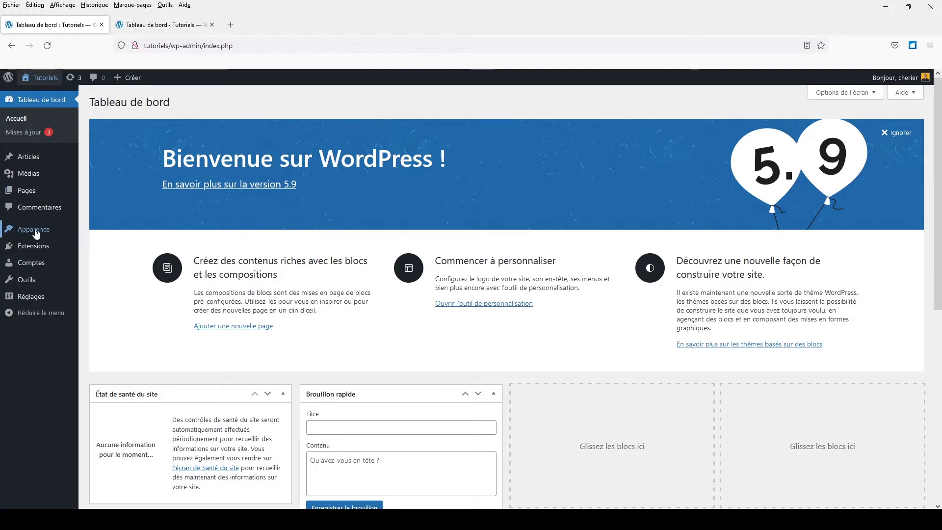
mouse_move(41, 234)
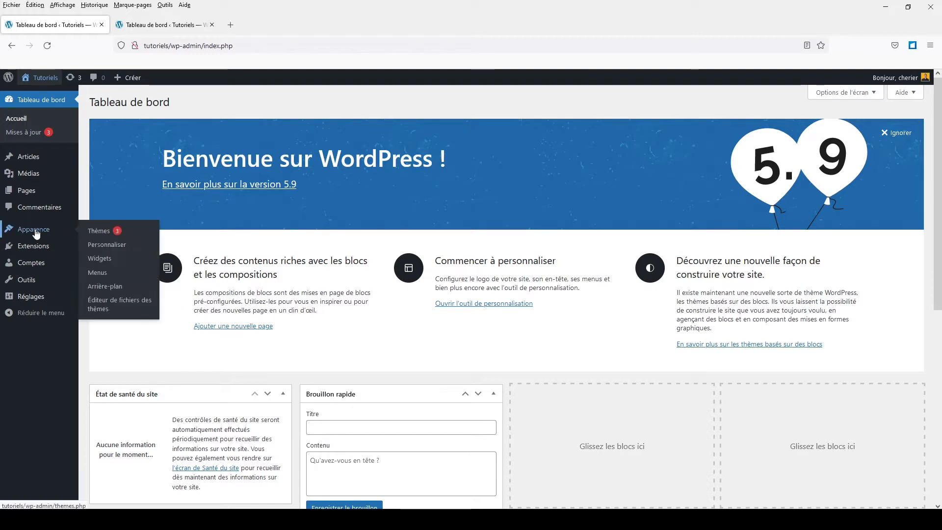
left_click(99, 231)
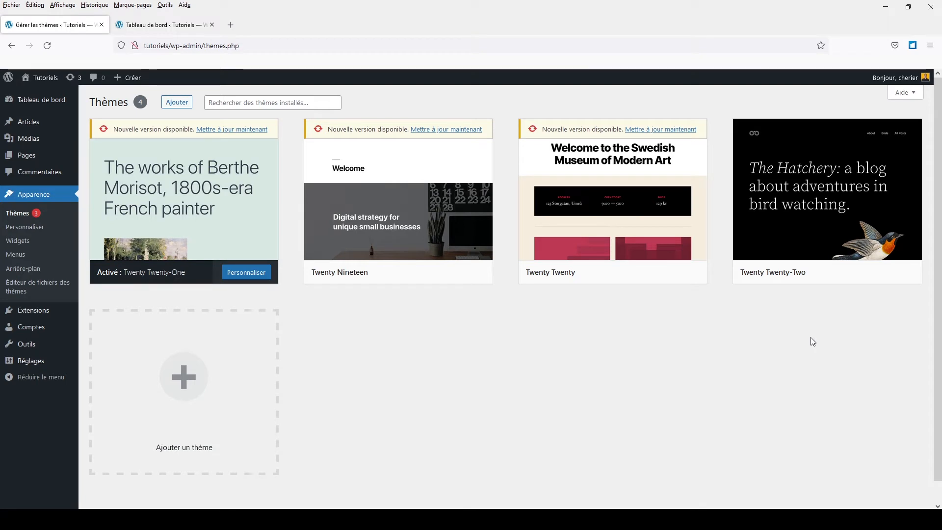
mouse_move(800, 180)
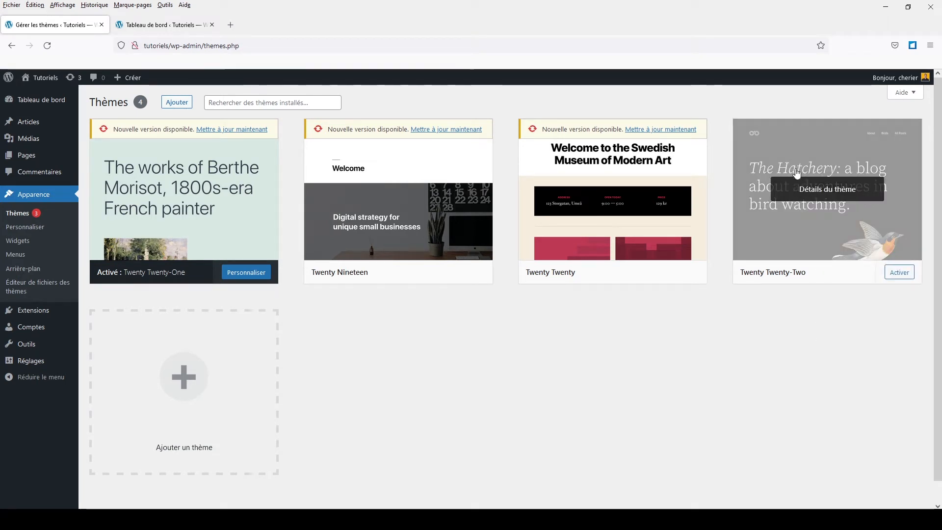
left_click(900, 272)
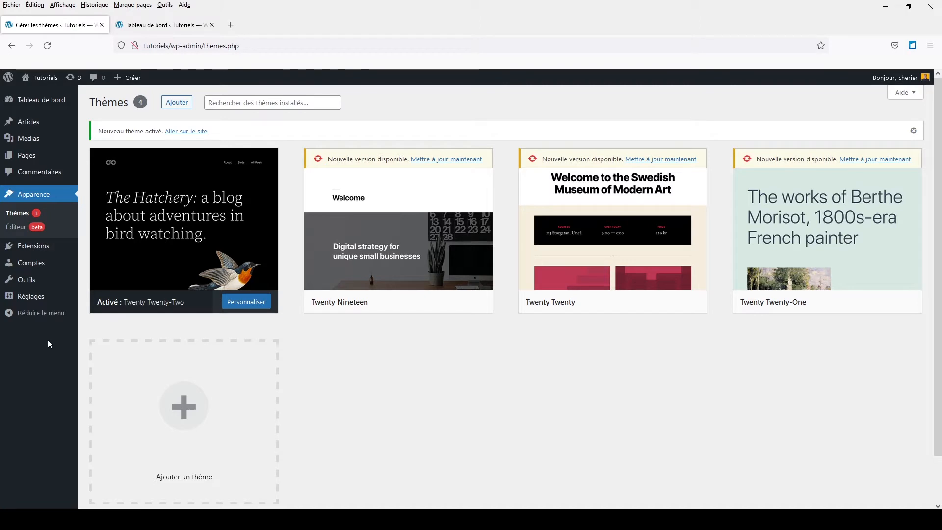
- View the site's home page in a new browser tab and look it over from header to footer
right_click(31, 78)
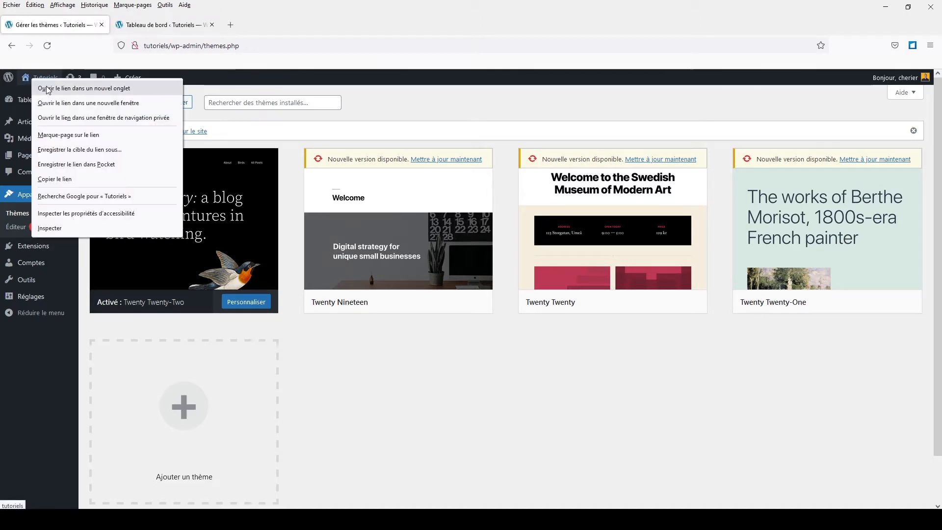
left_click(47, 89)
left_click(162, 25)
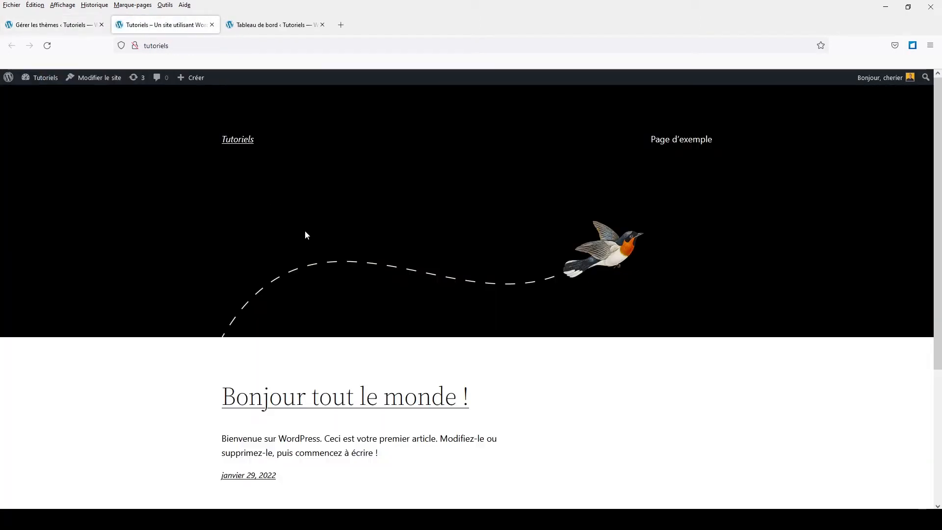
scroll(555, 351, "down", 4)
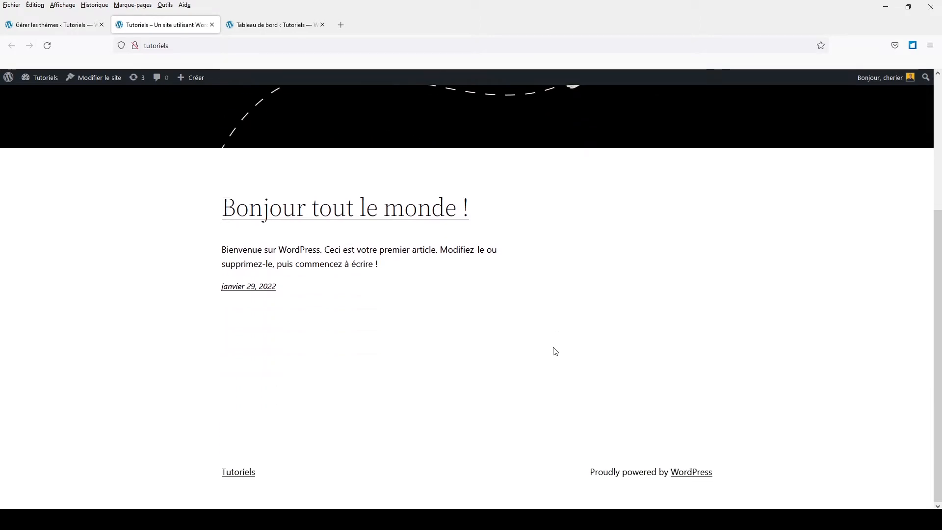
scroll(555, 351, "up", 4)
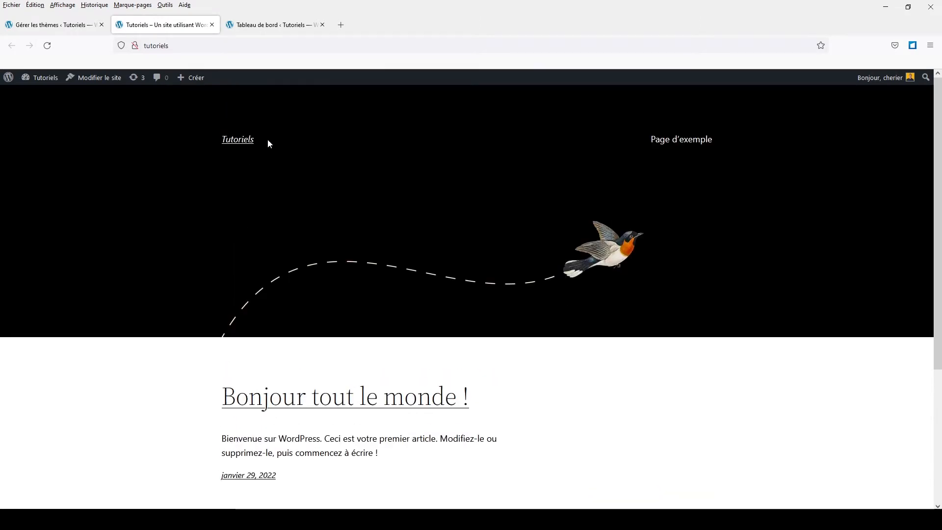
- View the published "Page d'exemple" page and read through its layout and content
left_click(706, 140)
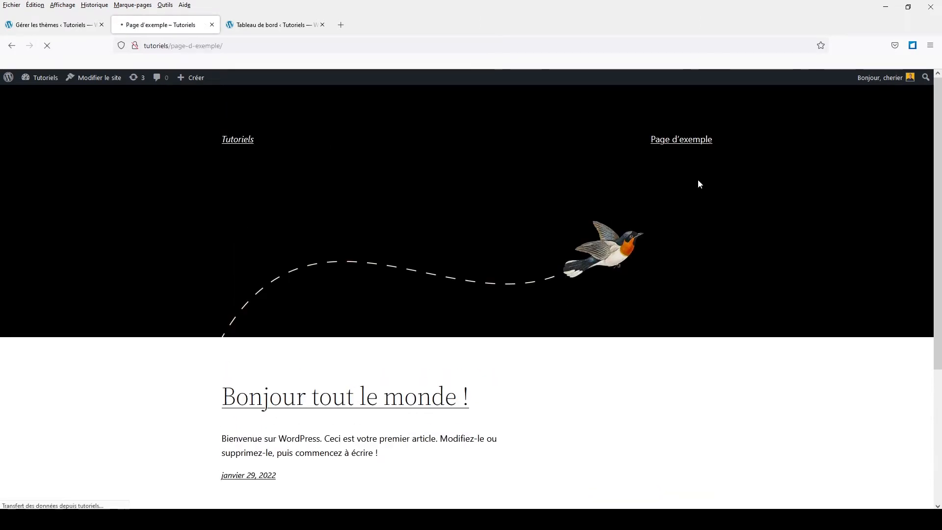
scroll(690, 223, "down", 5)
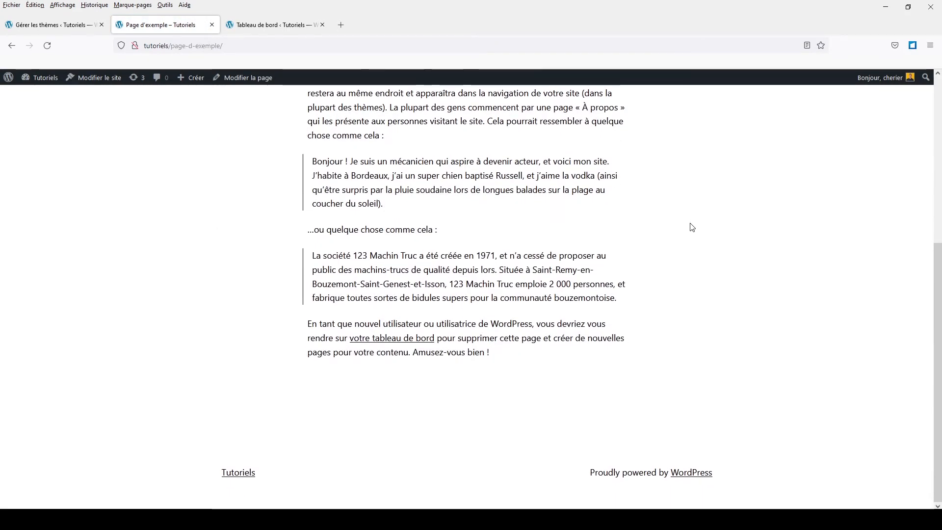
scroll(691, 227, "up", 5)
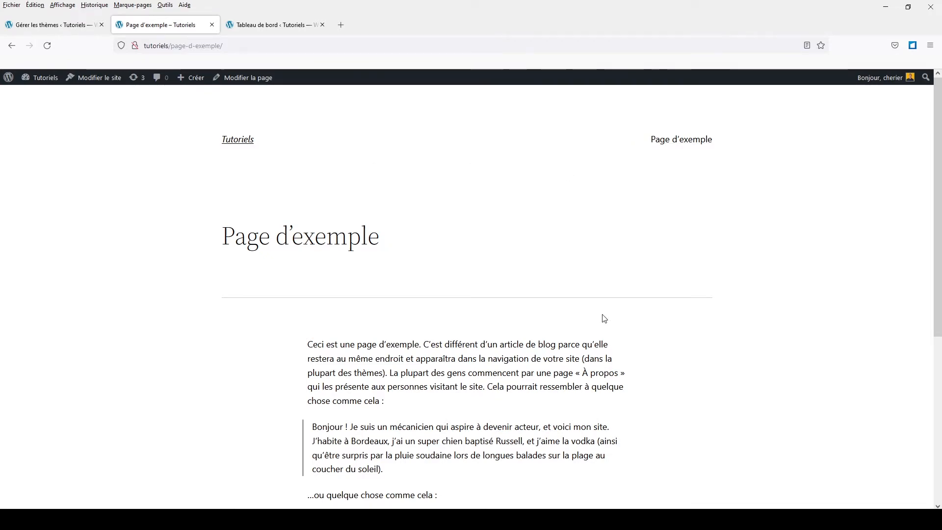
scroll(604, 317, "down", 5)
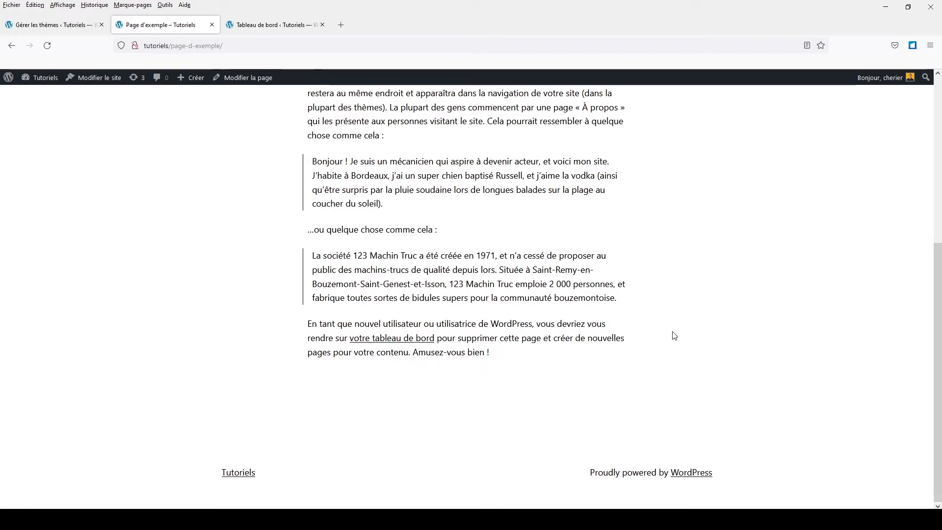
scroll(527, 294, "up", 5)
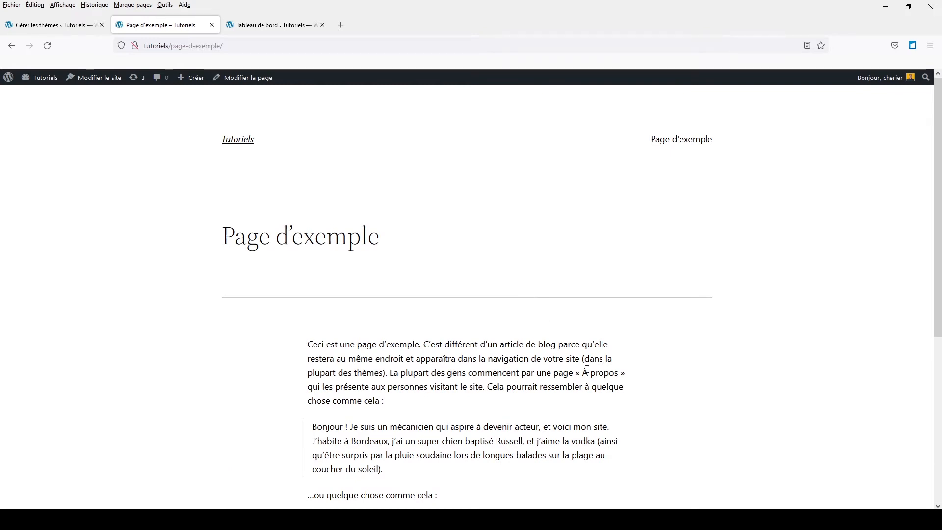
scroll(593, 371, "down", 5)
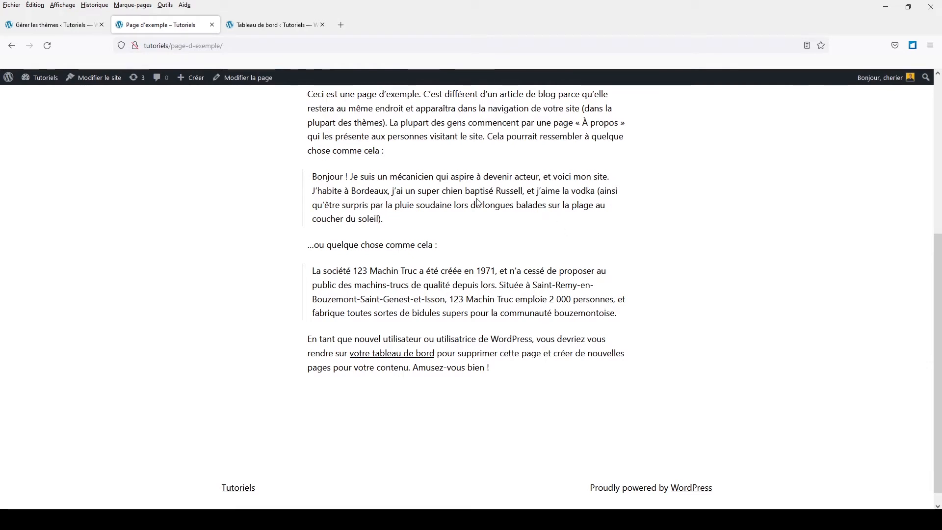
scroll(459, 270, "up", 5)
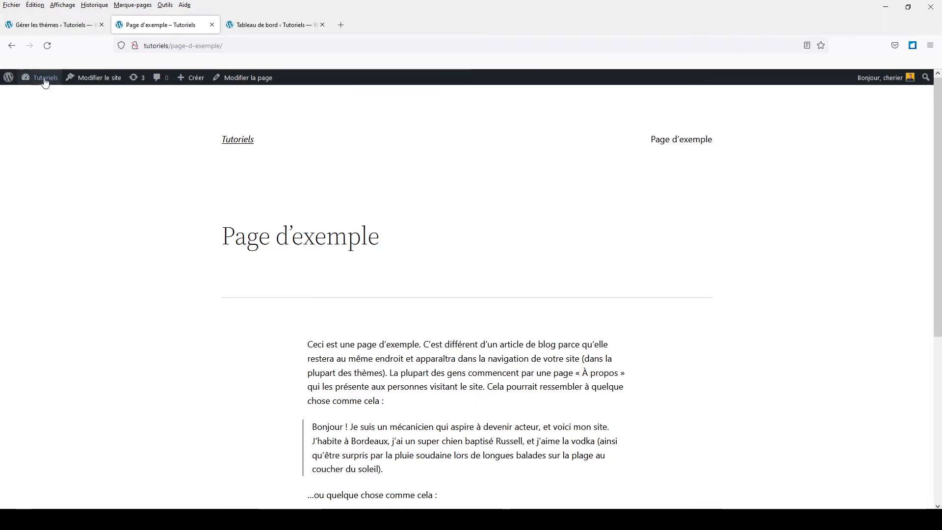
- Return to the dashboard and open "Page d'exemple" from the pages list for editing, looking over its blocks
left_click(33, 93)
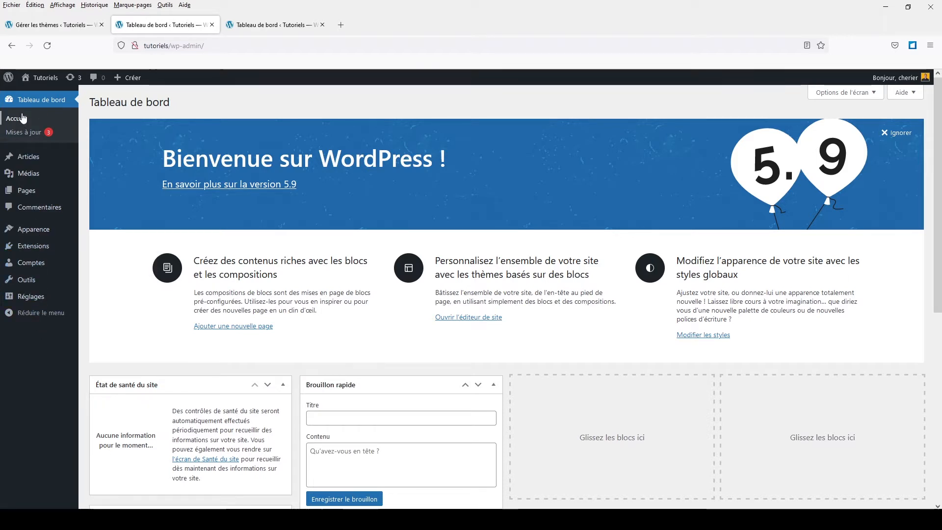
mouse_move(28, 236)
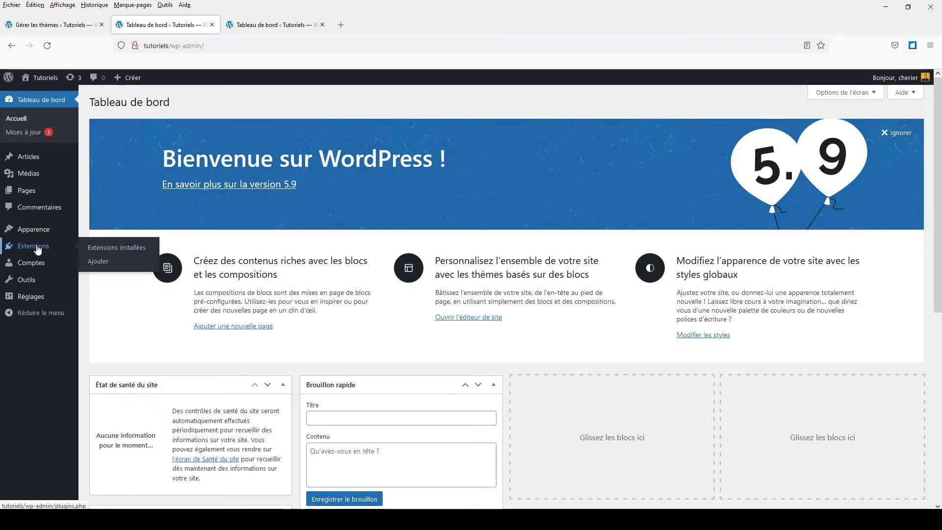
mouse_move(30, 284)
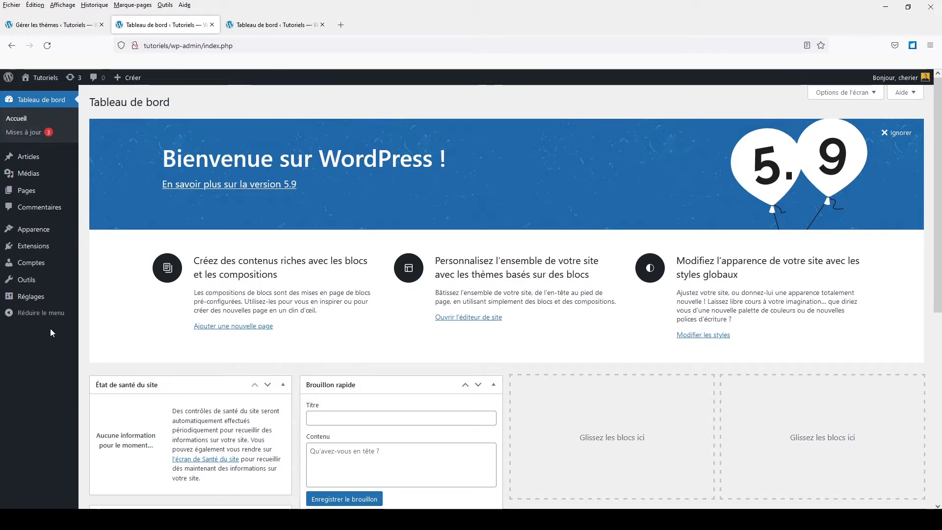
left_click(34, 196)
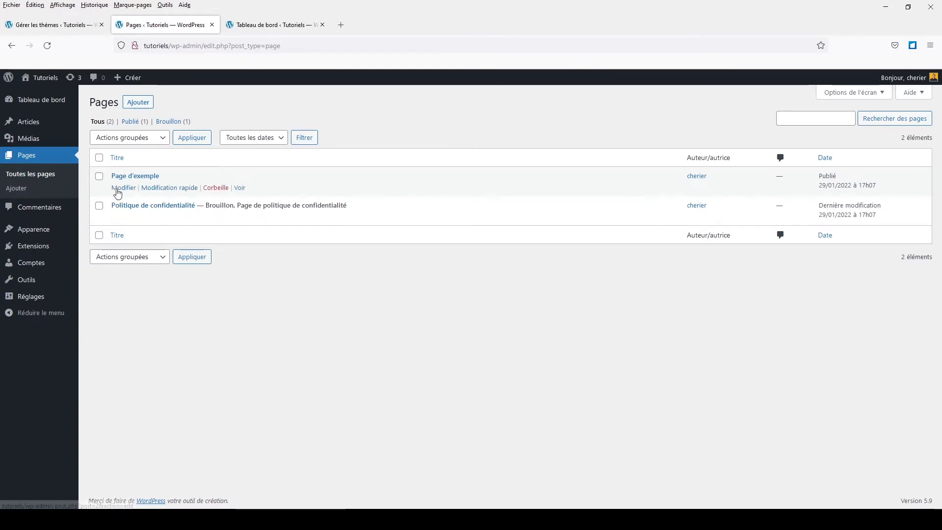
left_click(120, 189)
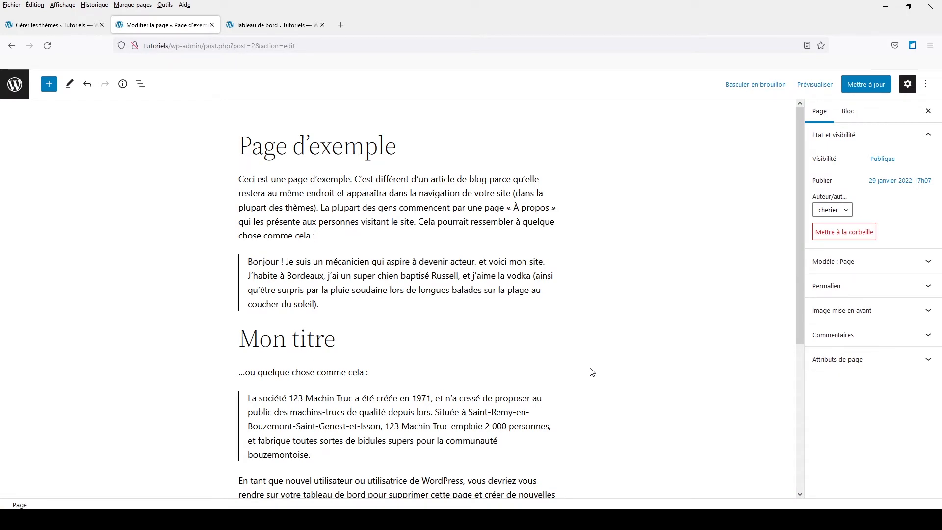
scroll(592, 372, "down", 4)
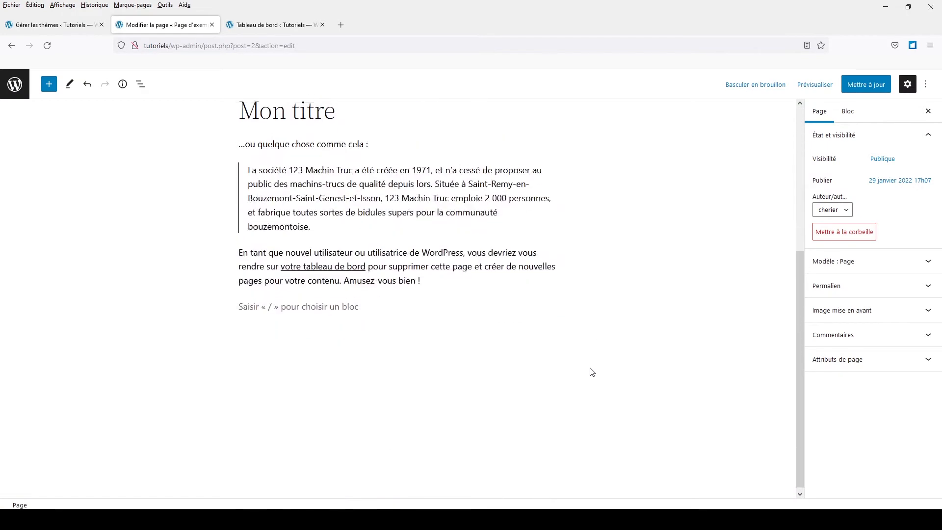
scroll(593, 372, "up", 4)
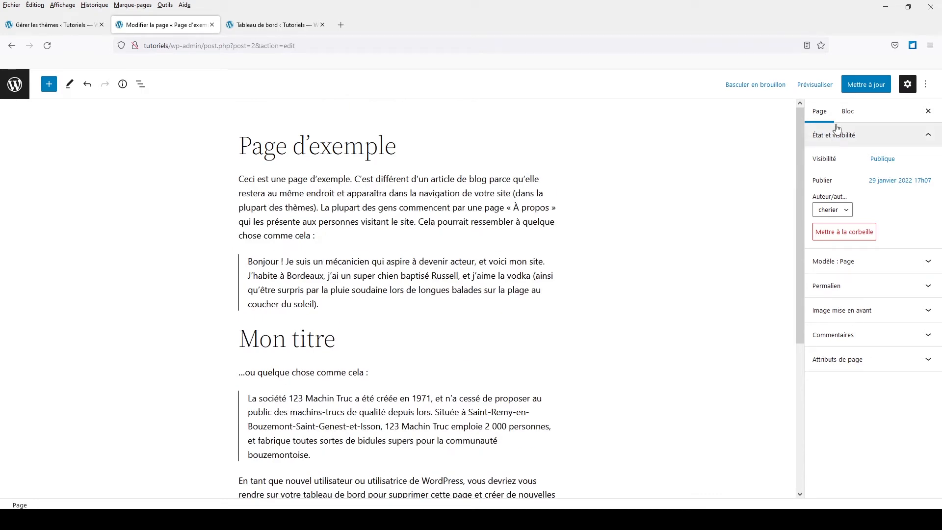
- Examine the page's template settings and the dialog for creating a custom template, then close both
left_click(828, 267)
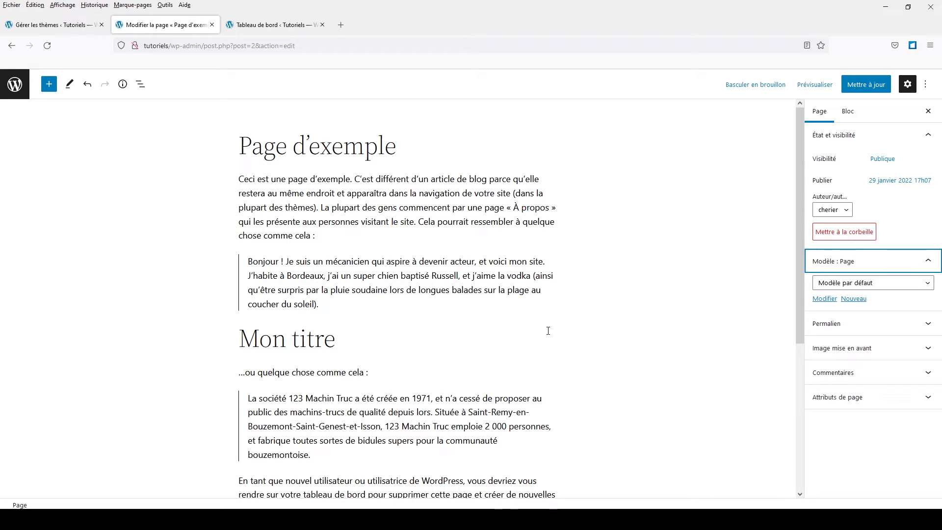
left_click(856, 300)
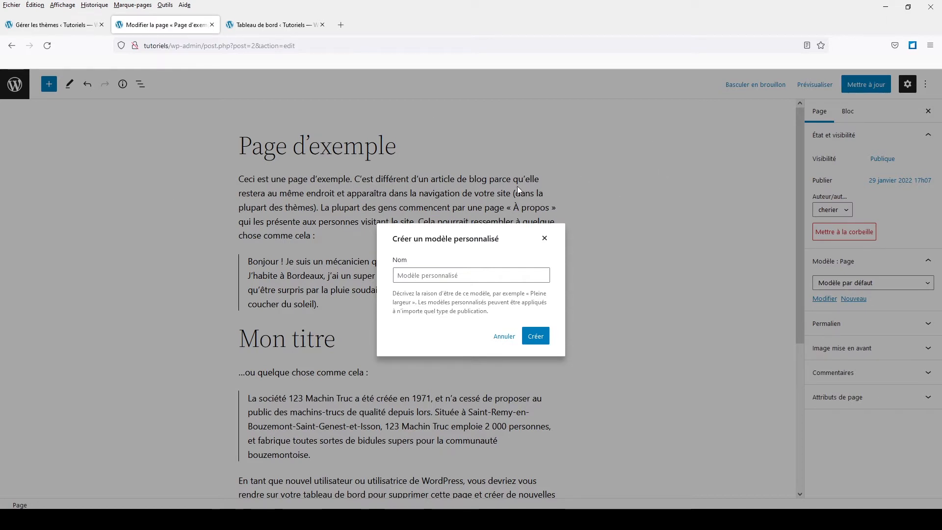
left_click(544, 239)
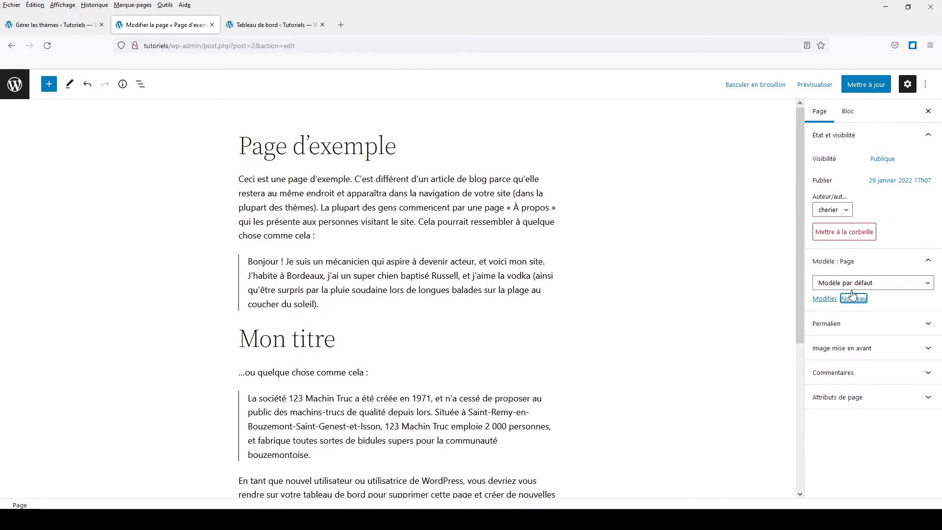
left_click(929, 262)
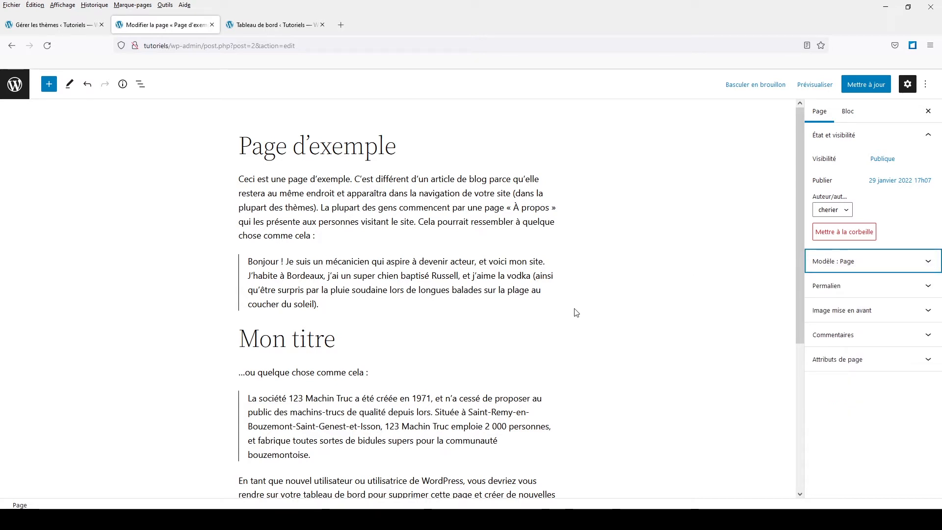
- Compare the block settings of the first paragraph and the first quote, and check the paragraph's custom text size option
left_click(349, 212)
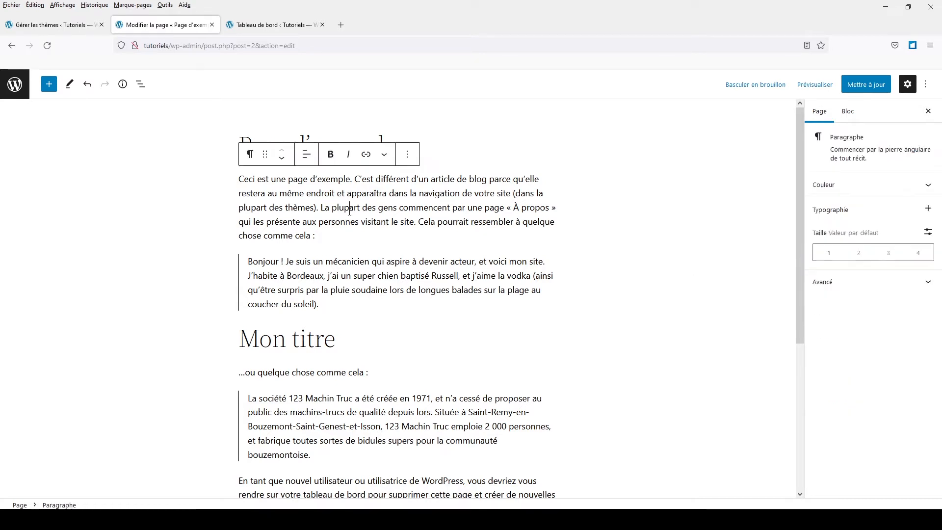
left_click(342, 291)
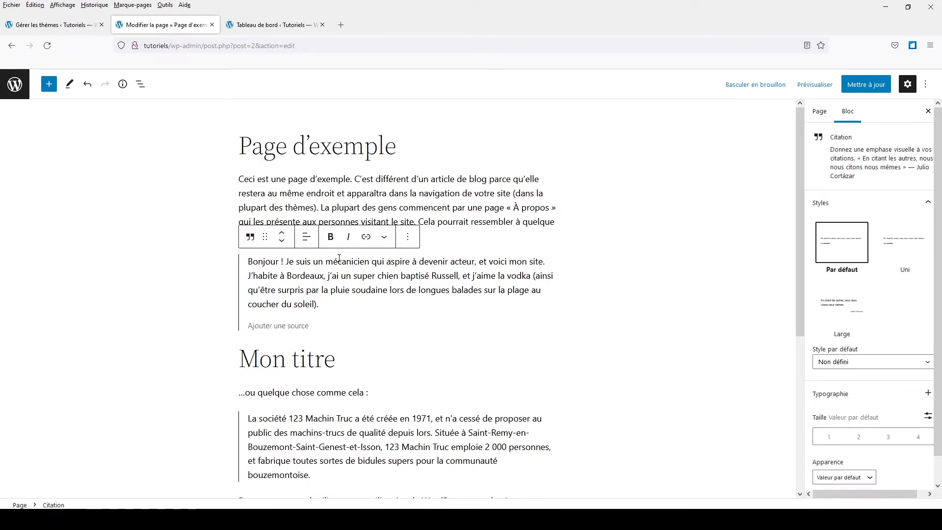
left_click(347, 192)
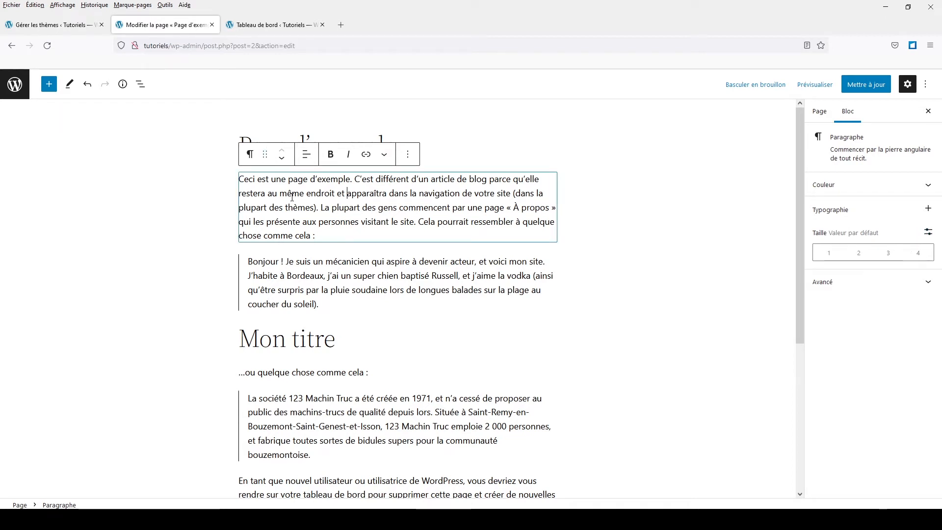
left_click(928, 233)
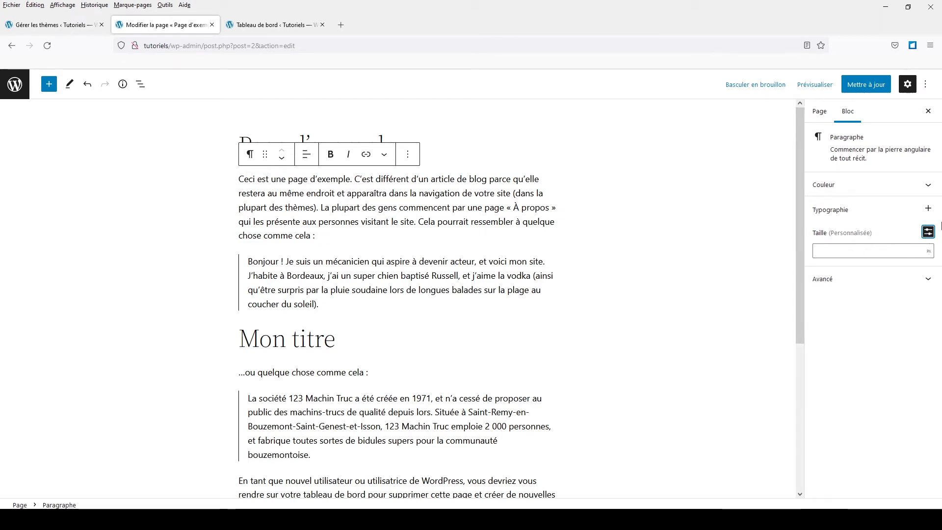
left_click(928, 233)
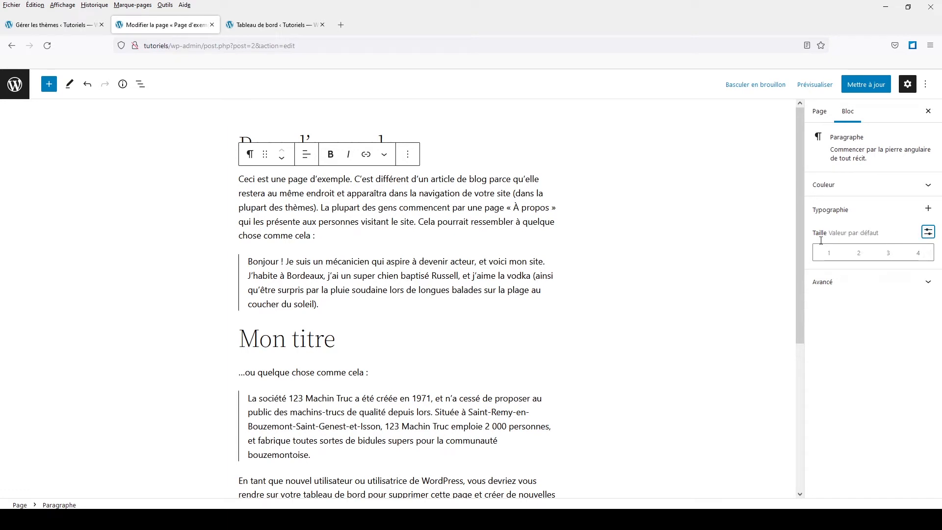
- Add the Hauteur de ligne and Casse controls to the first paragraph's typography settings
left_click(928, 210)
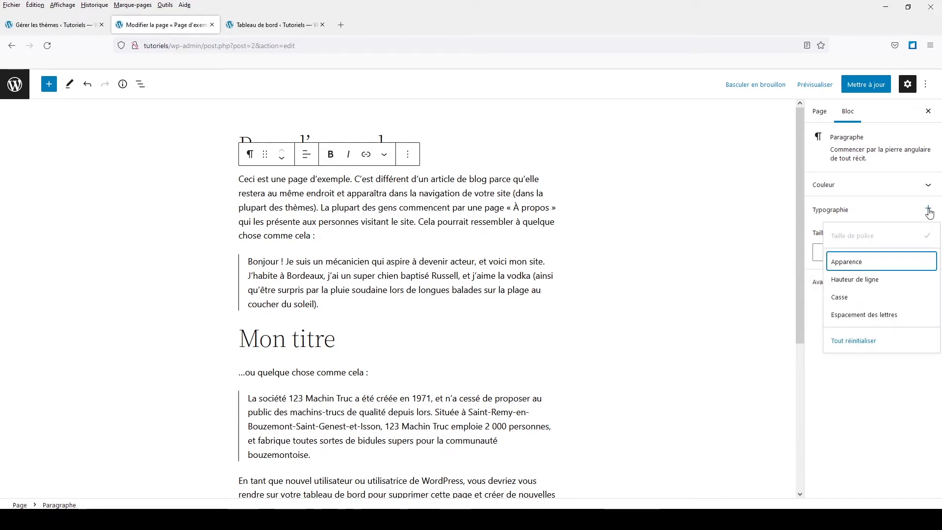
left_click(845, 280)
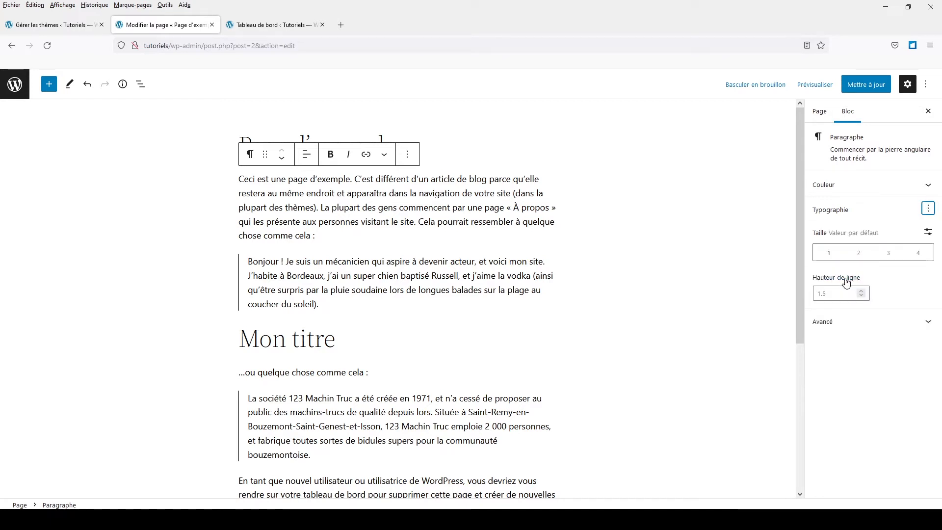
left_click(929, 208)
left_click(867, 297)
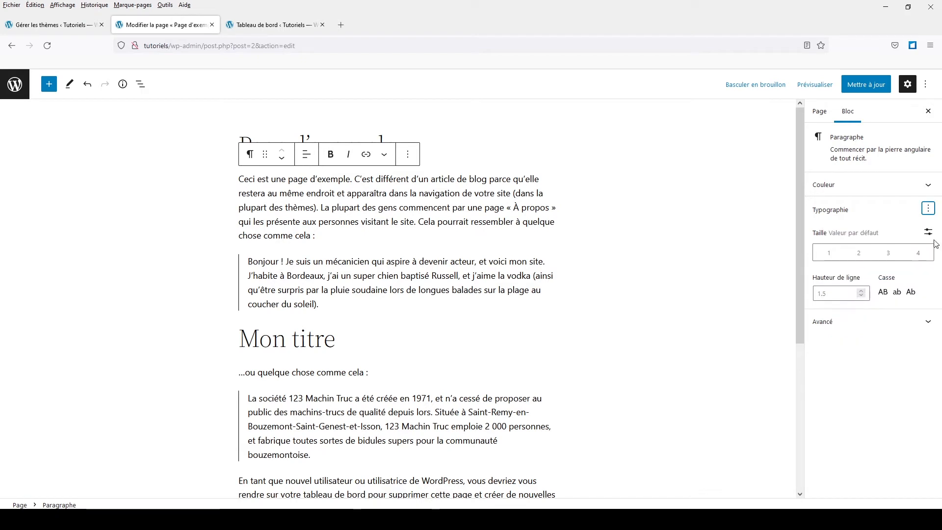
- Add the letter spacing control to the first paragraph's typography settings
left_click(928, 208)
left_click(855, 320)
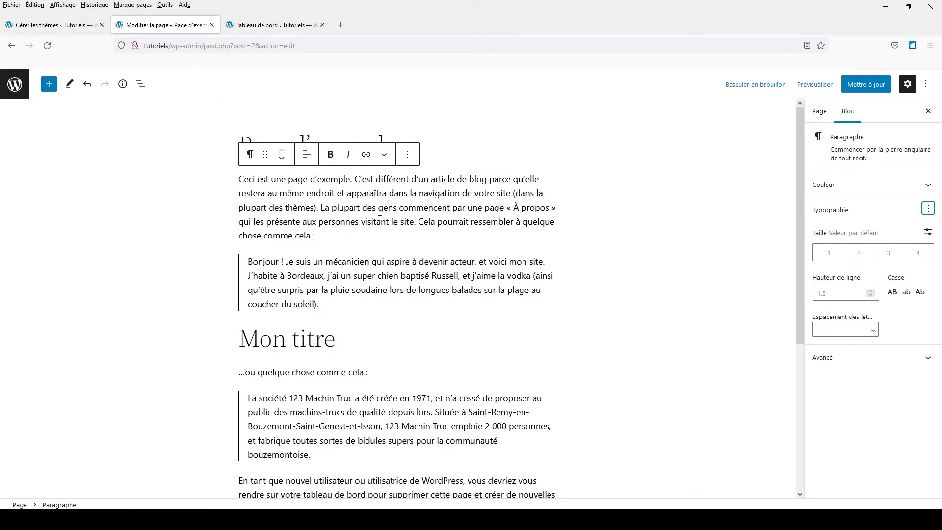
- Try uppercase and lowercase on the "Mon titre" heading, and set its Casse to capitalize each word (Ab)
left_click(286, 343)
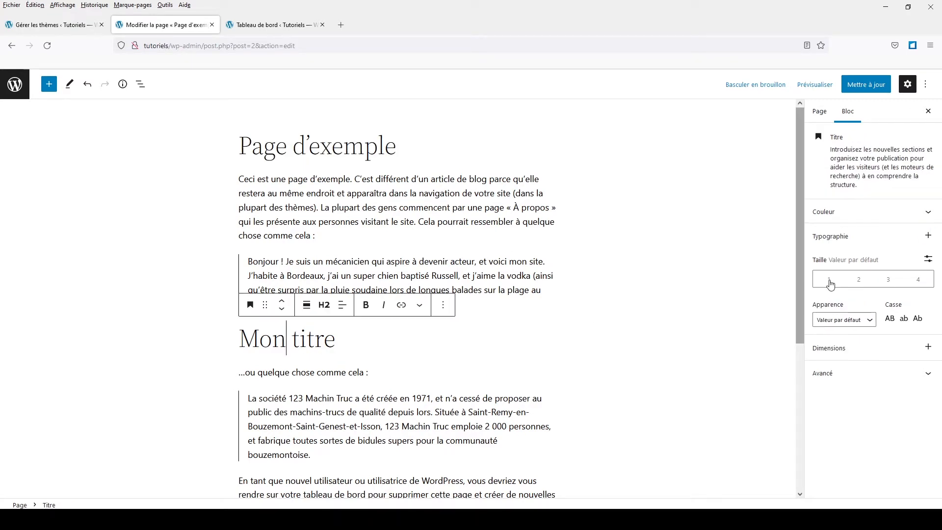
left_click(889, 318)
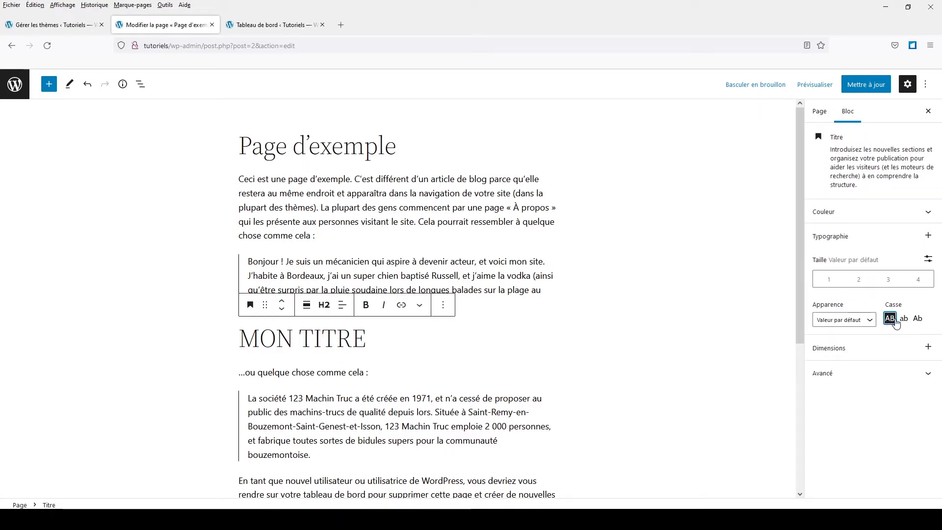
left_click(904, 318)
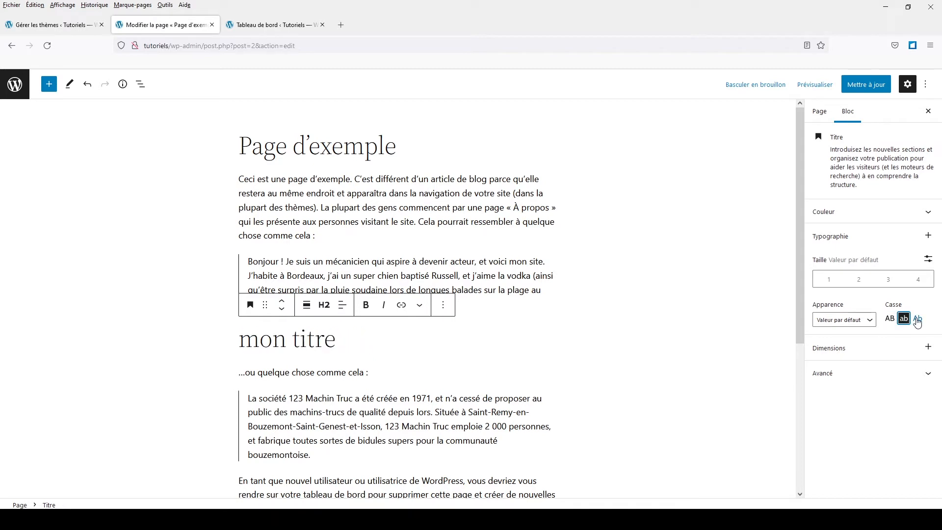
left_click(918, 319)
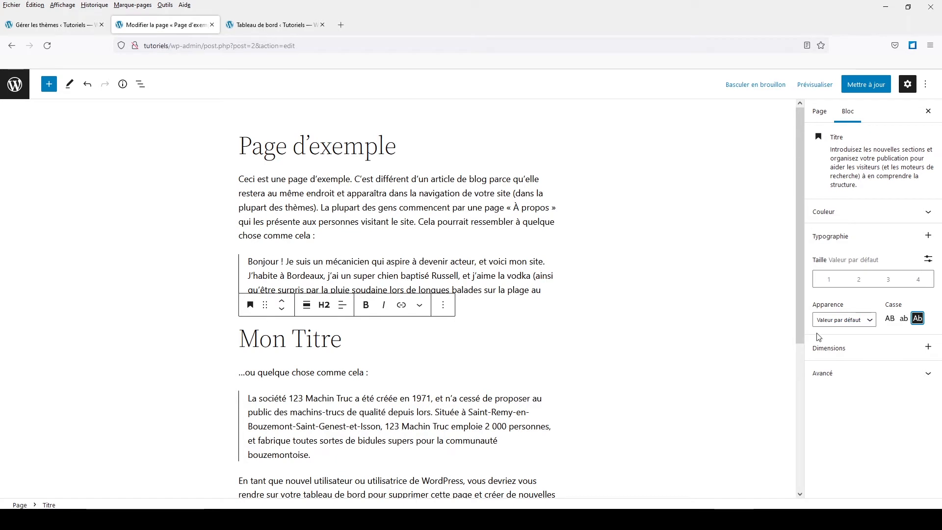
- Try the Extra gras appearance on the "Mon Titre" heading, and set its Apparence to Fin
left_click(853, 323)
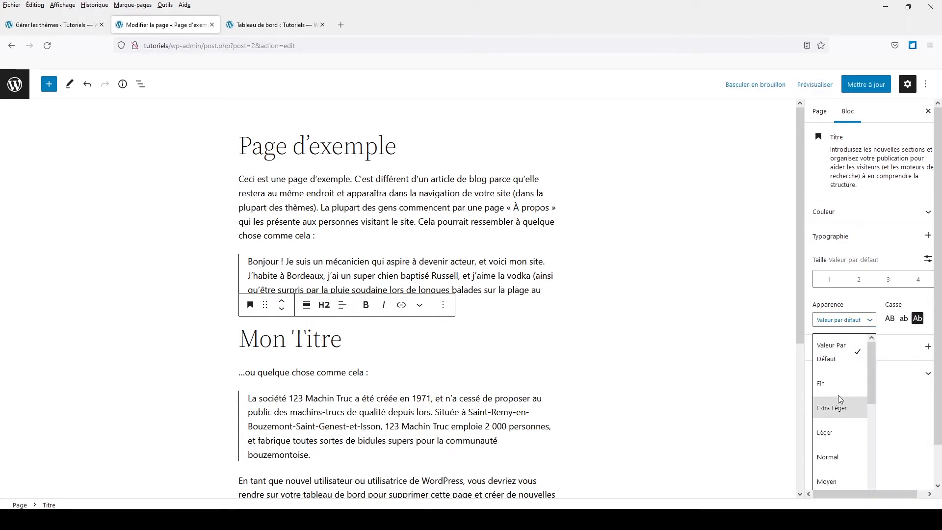
scroll(830, 391, "down", 4)
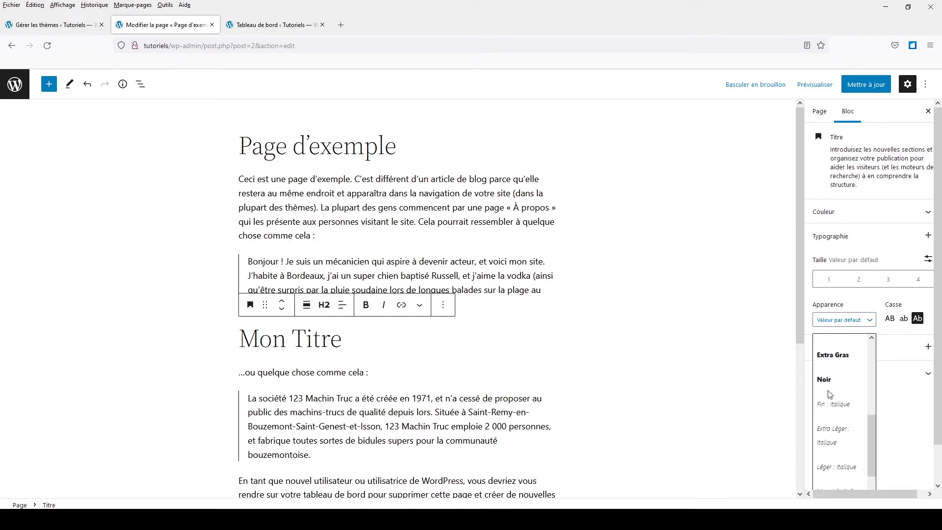
left_click(830, 358)
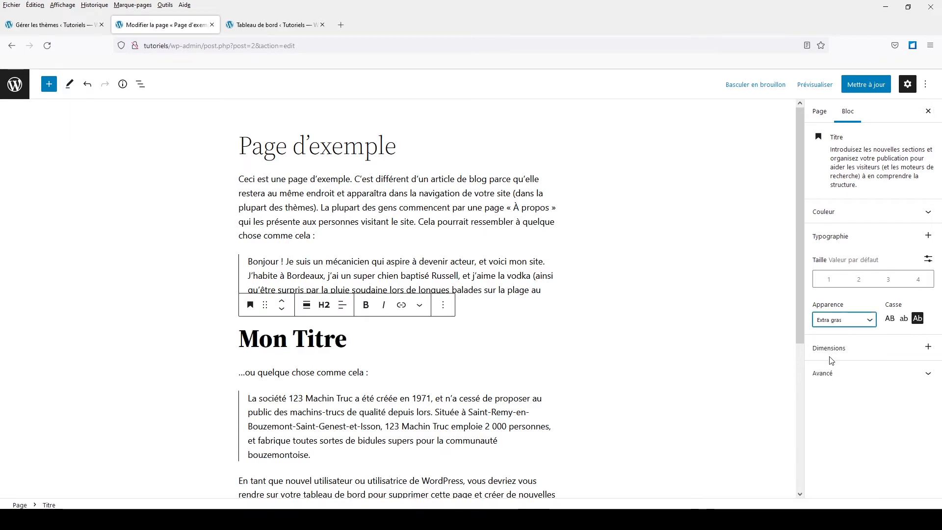
left_click(851, 324)
scroll(841, 388, "up", 3)
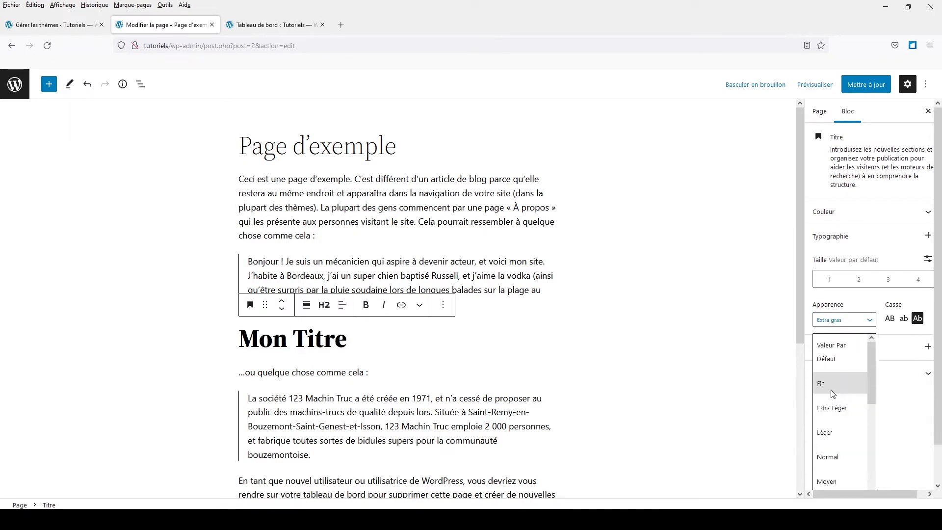
left_click(832, 389)
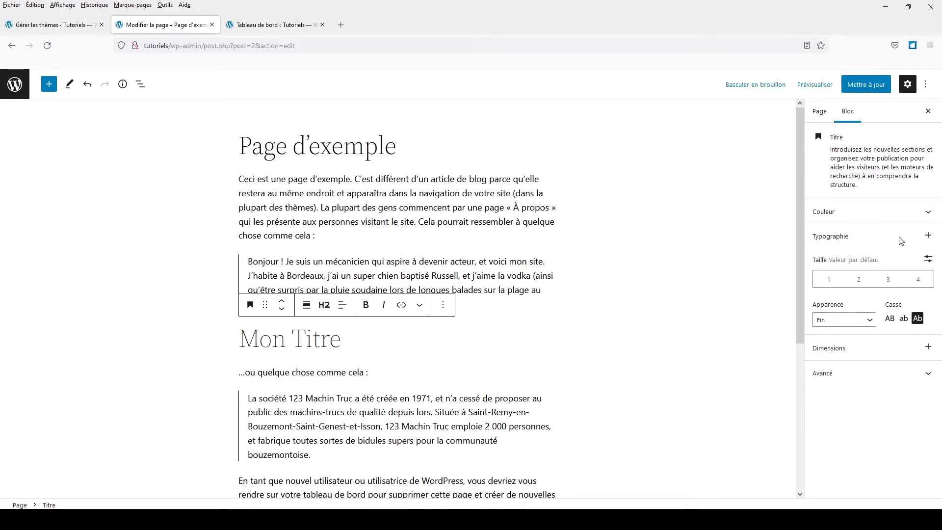
- Try custom red shades, including #f52c2c and #b83d3d, as the heading's text colour
left_click(892, 212)
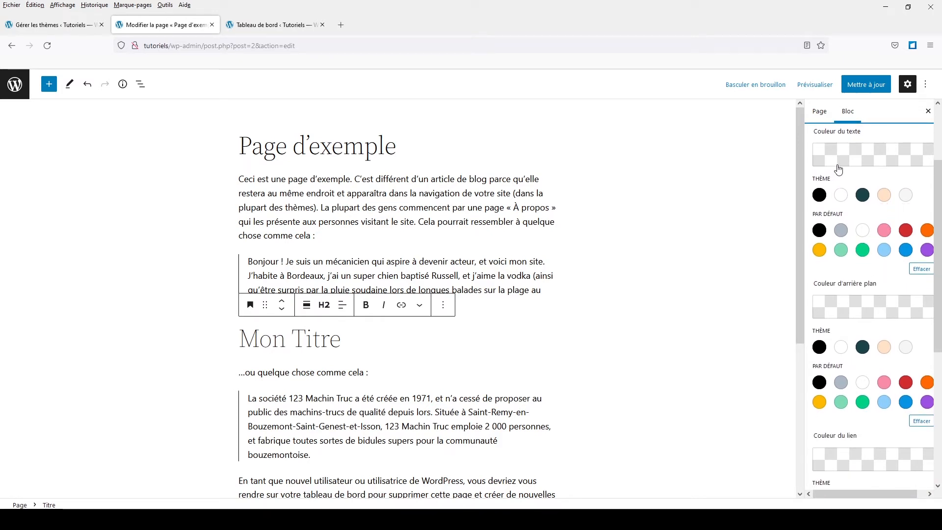
left_click(825, 161)
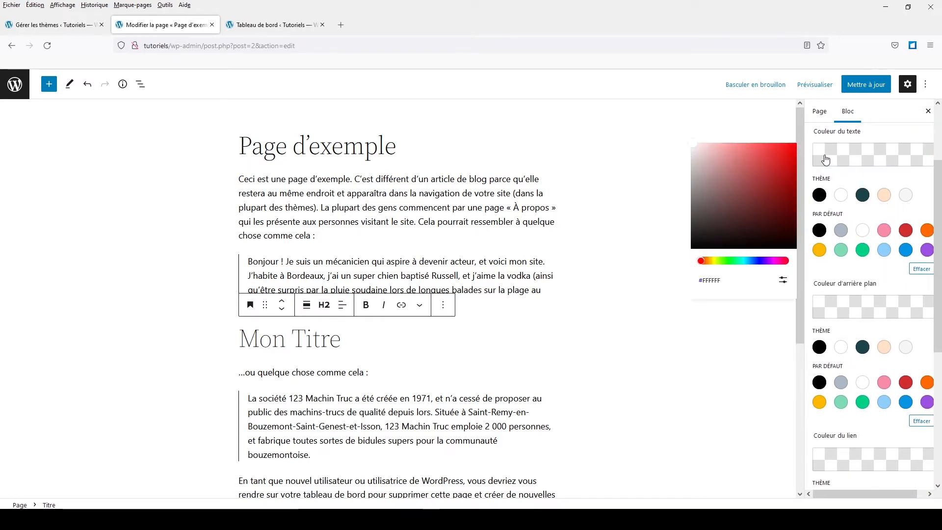
left_click(777, 148)
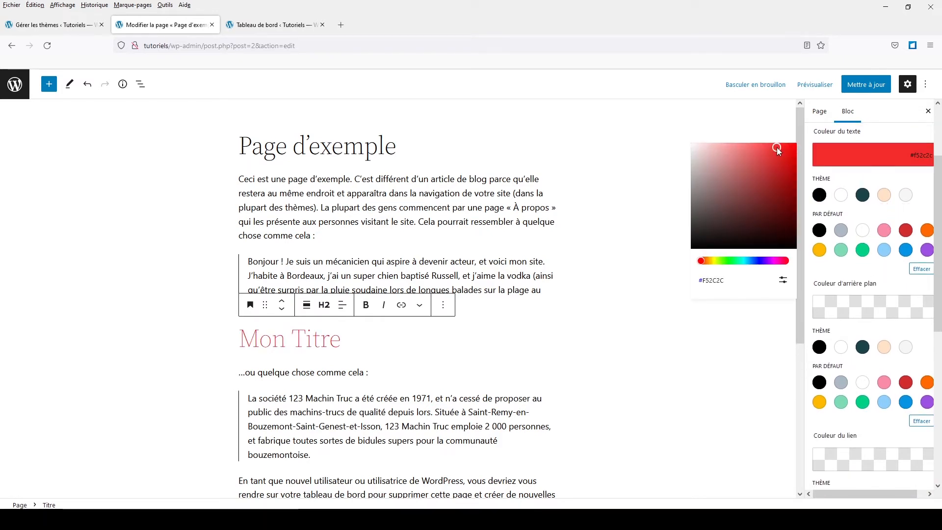
left_click(776, 192)
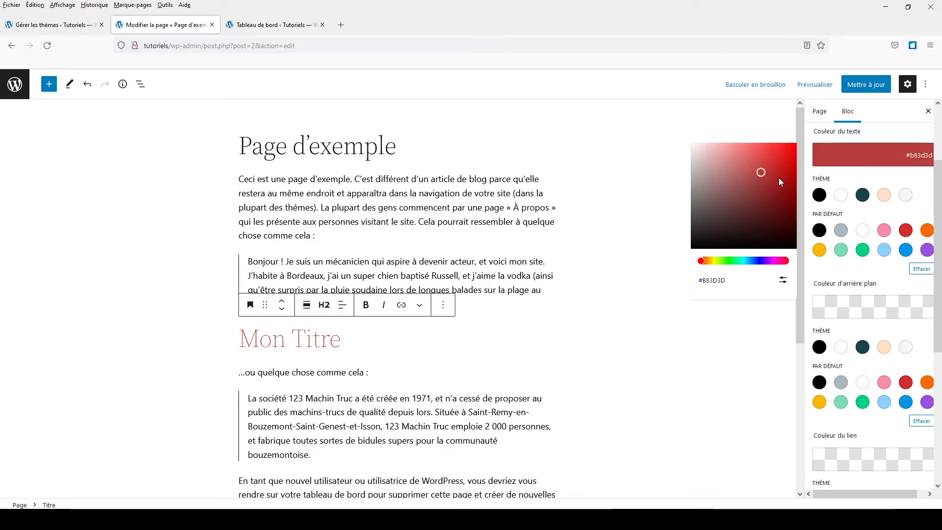
- Try theme and default palette colours on the heading's text, including dark green #1a4548, #F6F6F6, black, white and pink #f78da7
left_click(863, 195)
left_click(884, 195)
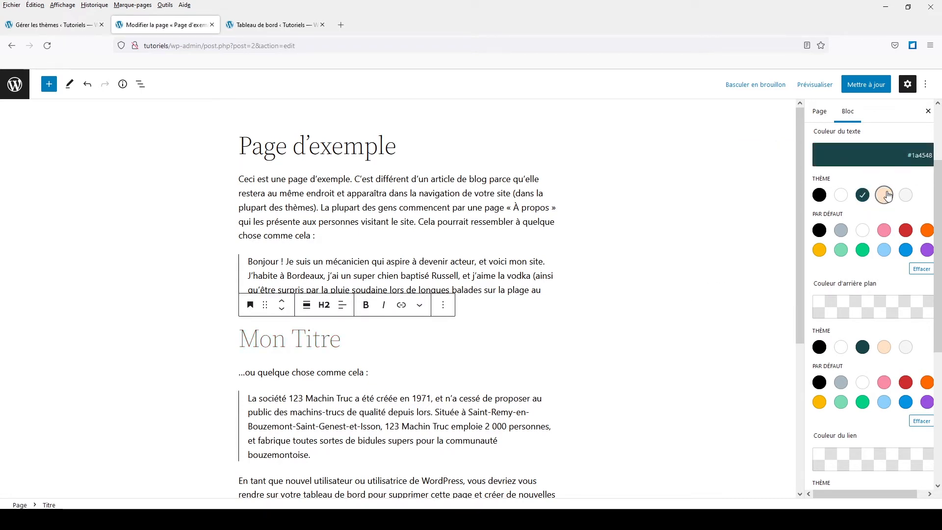
left_click(906, 195)
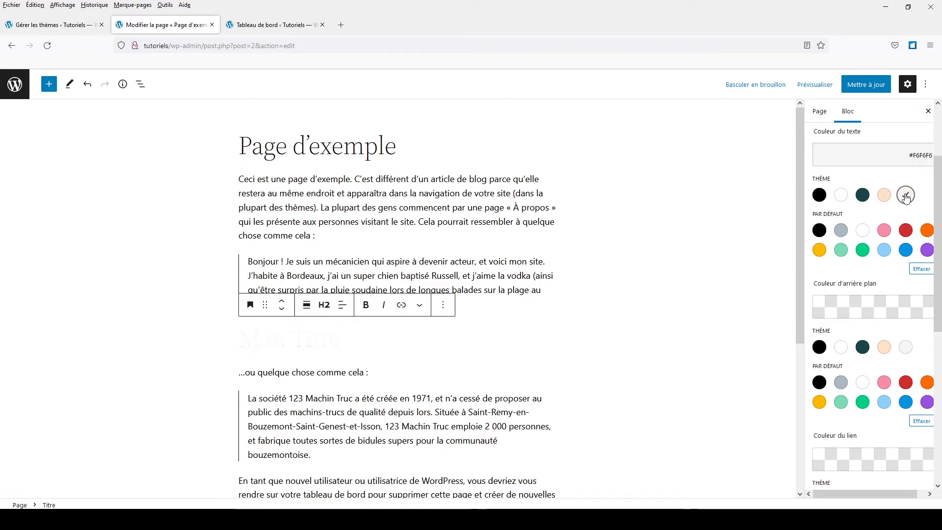
left_click(820, 195)
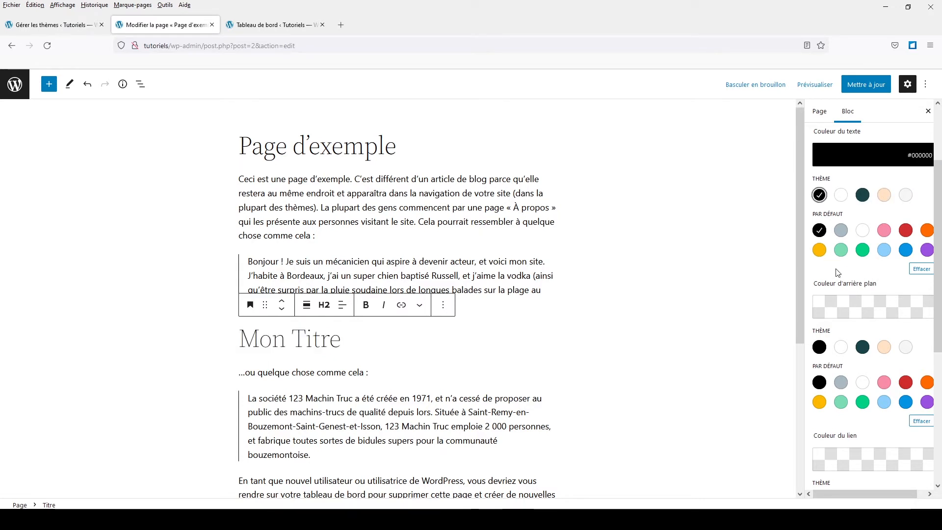
left_click(841, 233)
left_click(862, 231)
left_click(881, 235)
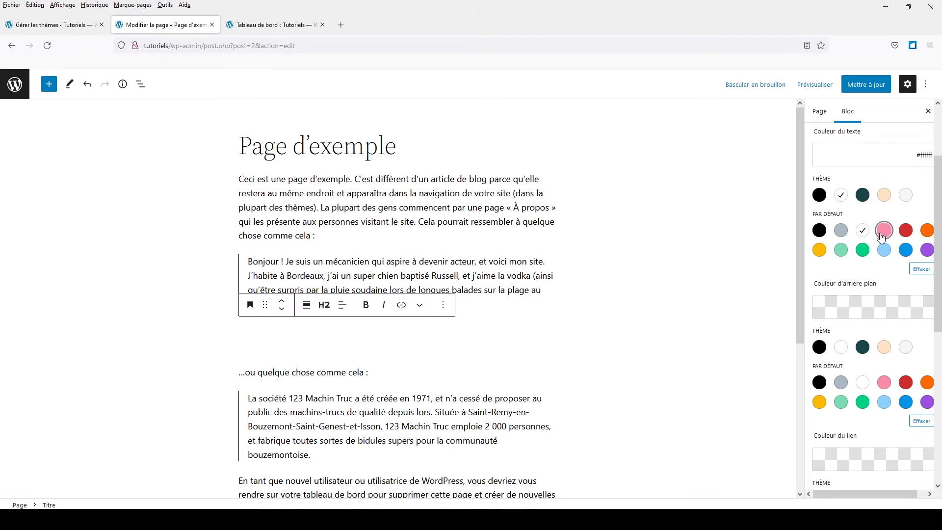
scroll(901, 272, "up", 2)
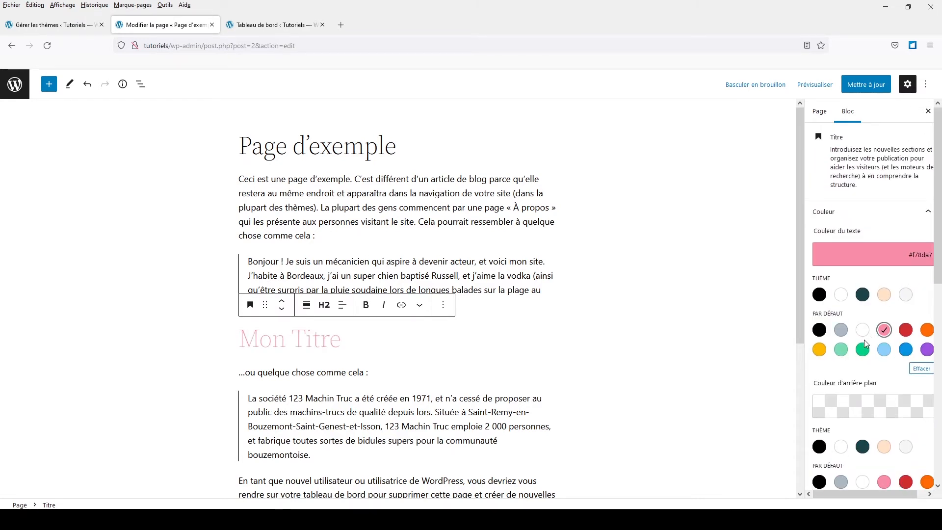
- Clear the heading's text colour and look through its background colour, link colour and typography settings
left_click(855, 256)
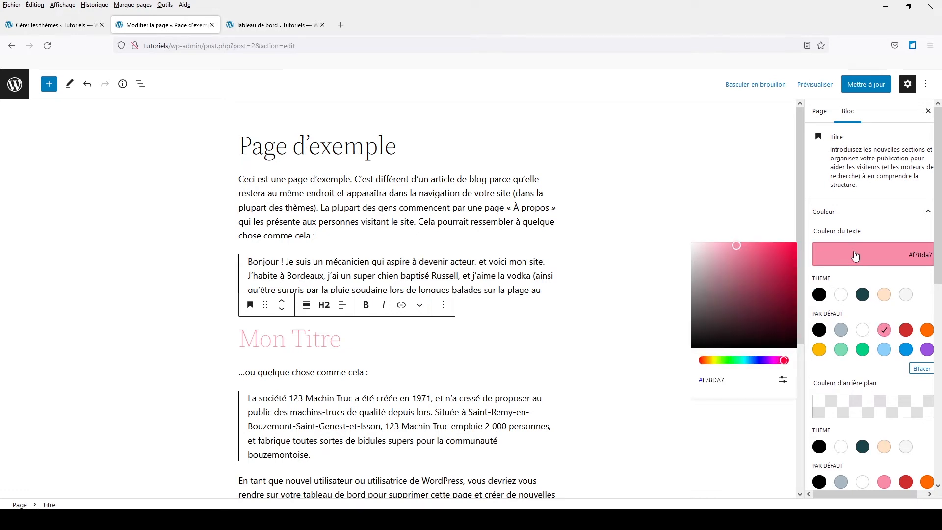
left_click(860, 369)
left_click(919, 369)
scroll(856, 363, "down", 2)
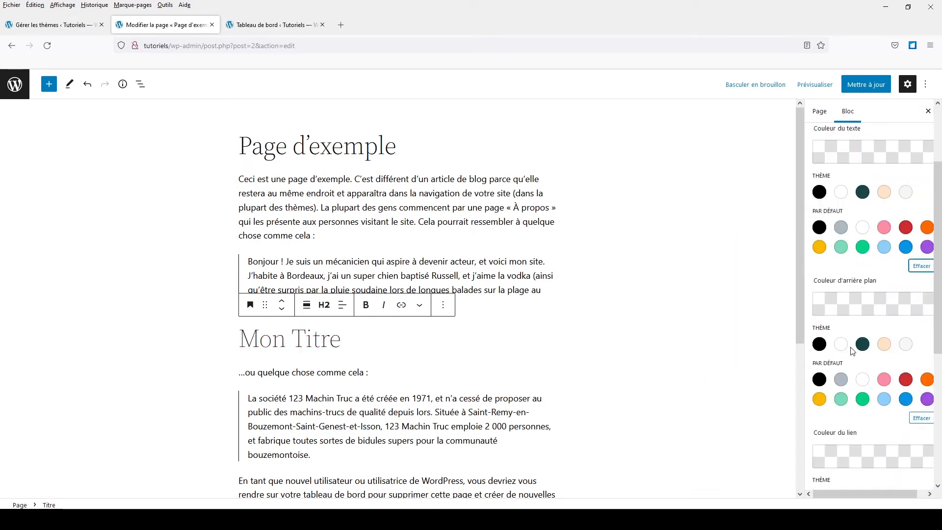
scroll(857, 346, "down", 3)
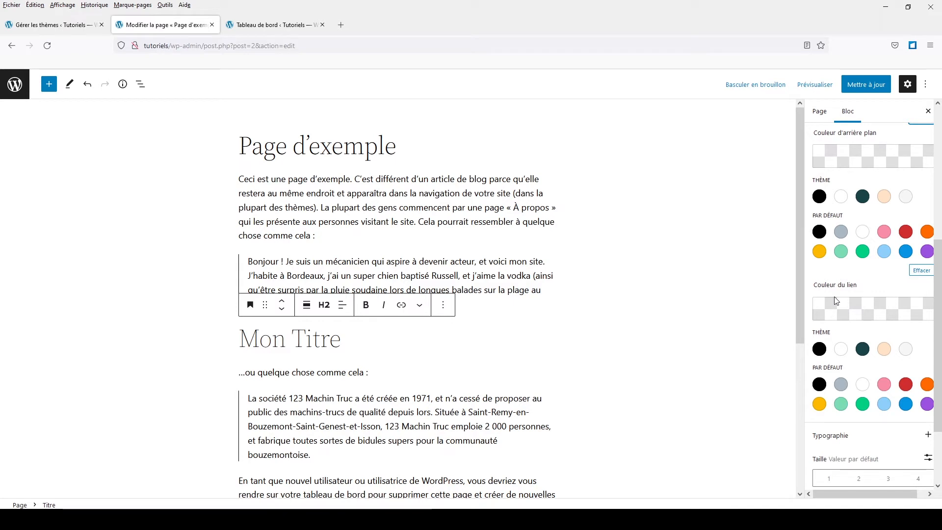
scroll(836, 300, "down", 2)
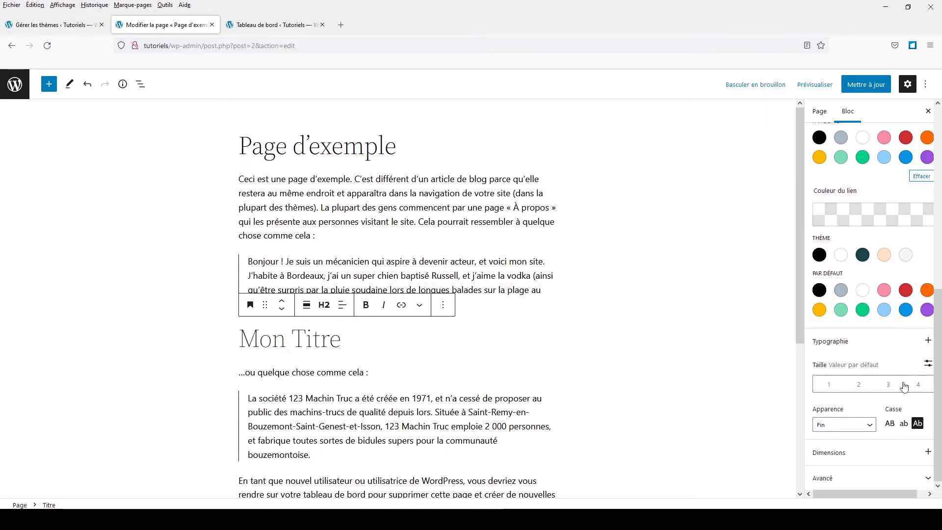
scroll(863, 319, "up", 5)
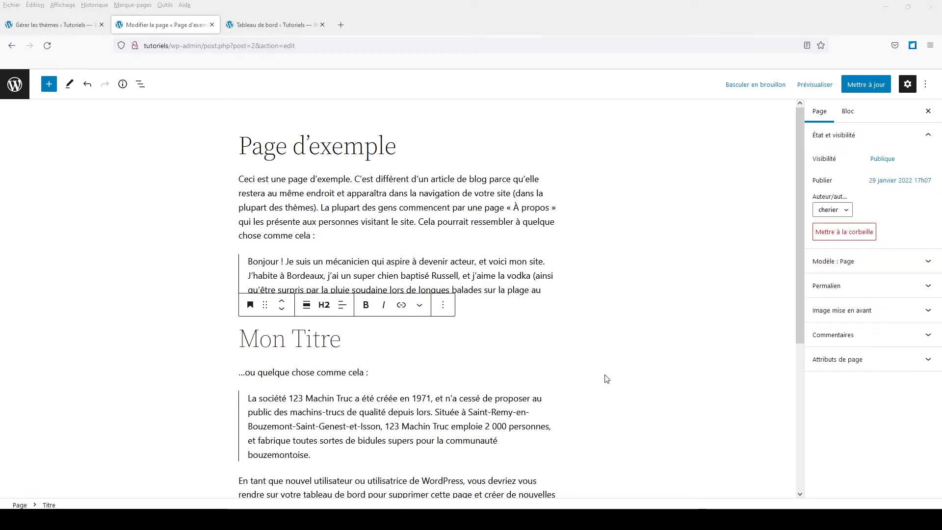
- Select "gens commencent" in the first paragraph and start adding a link to it
left_click_drag(380, 207, 446, 206)
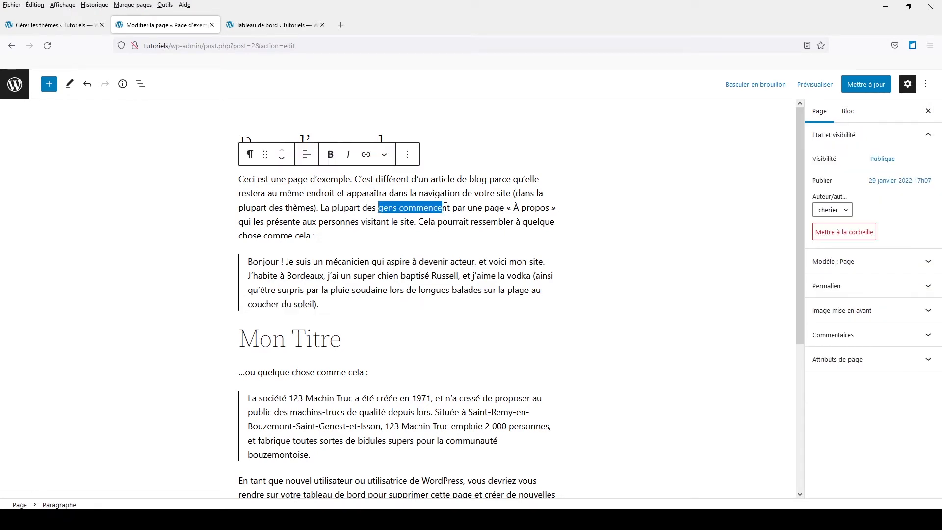
left_click(366, 155)
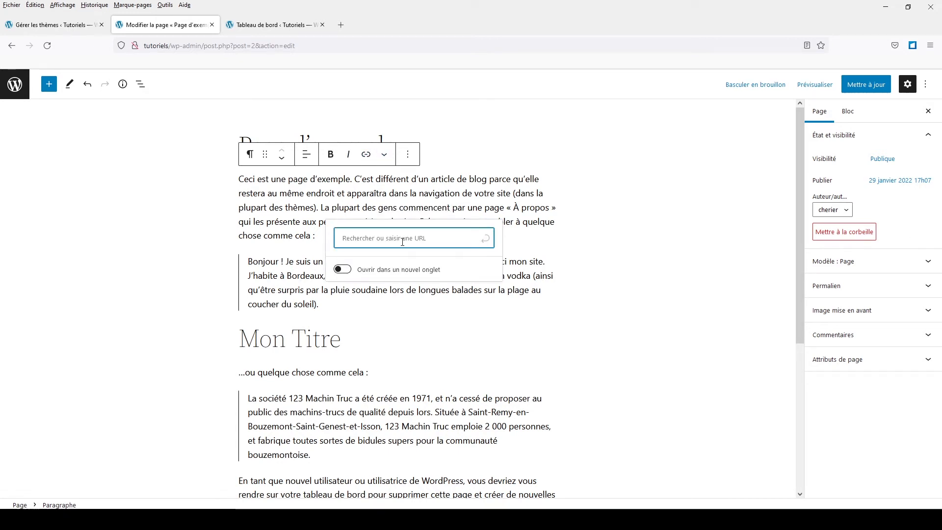
left_click(341, 26)
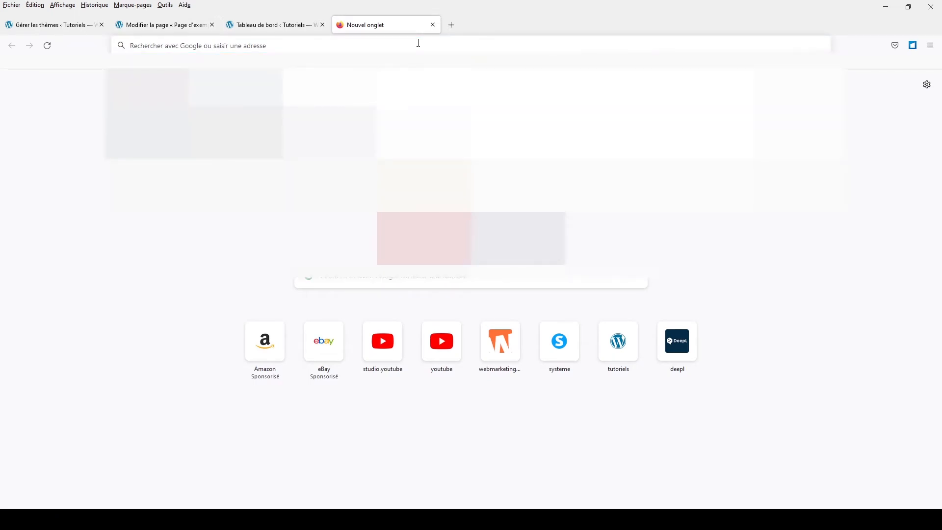
type("france ")
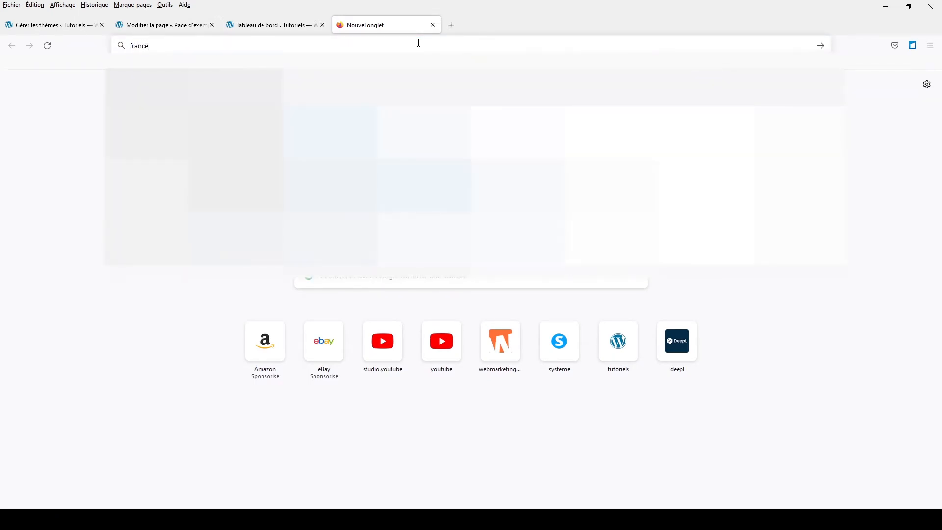
type("info")
key("Return")
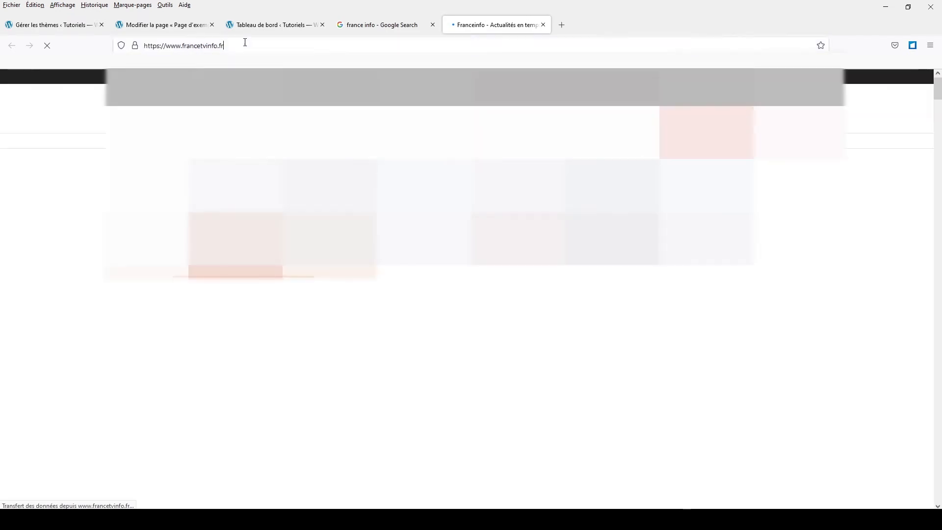
left_click(244, 45)
key("ctrl+c")
right_click(246, 46)
left_click(278, 98)
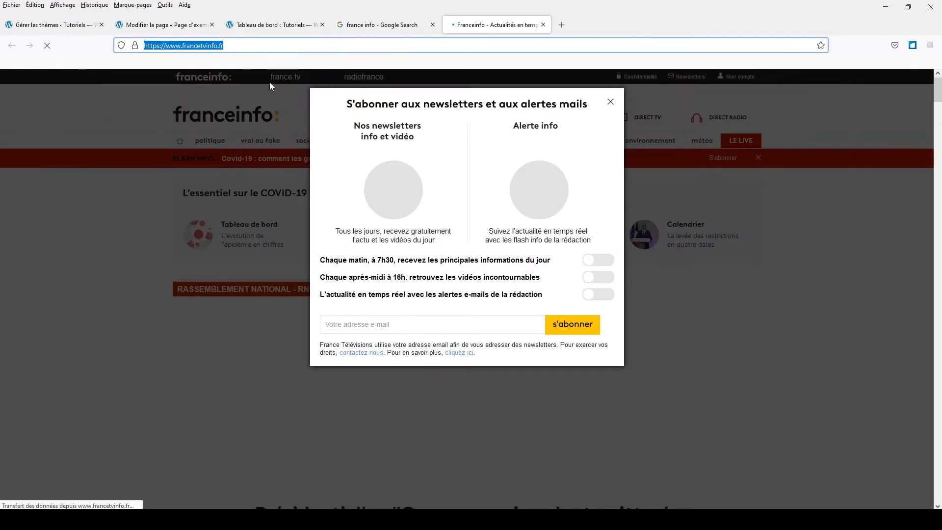
- Return to the page editor, link "gens commencent" to the copied Franceinfo address, and check the link's preview
left_click(271, 25)
left_click(191, 31)
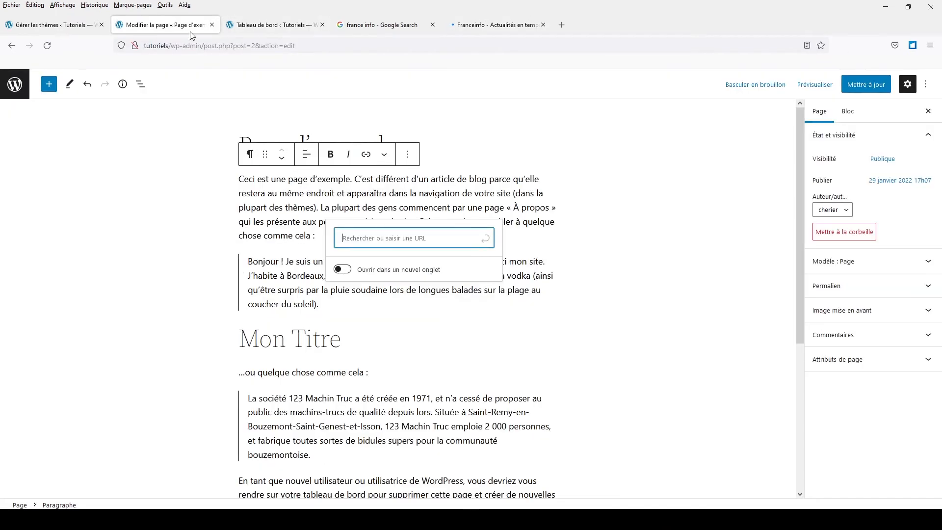
right_click(382, 236)
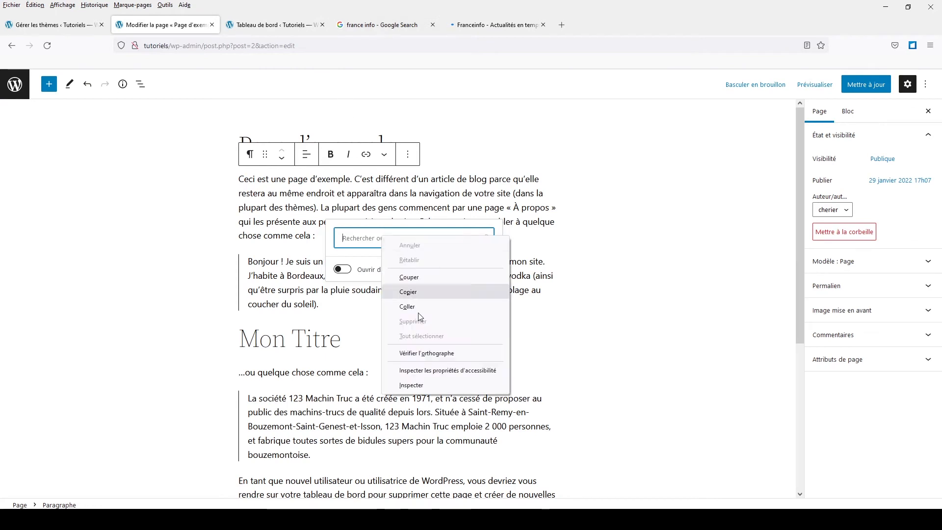
left_click(417, 307)
left_click(485, 238)
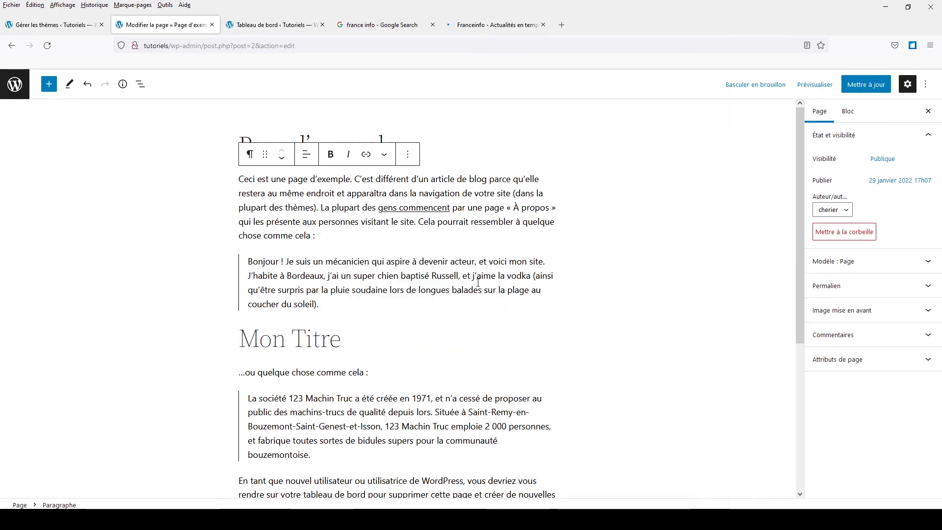
left_click(416, 208)
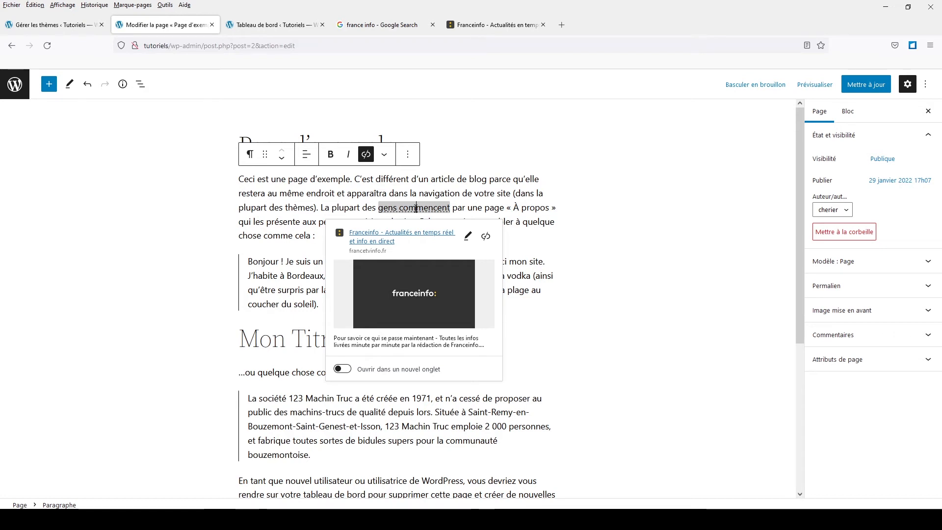
left_click(602, 204)
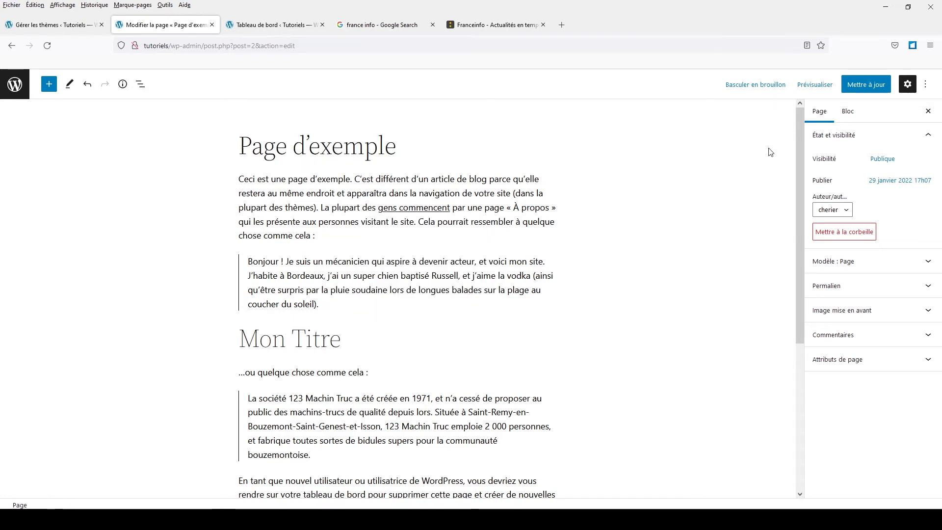
- Save the page's changes, display its list view and select the first paragraph block
left_click(848, 90)
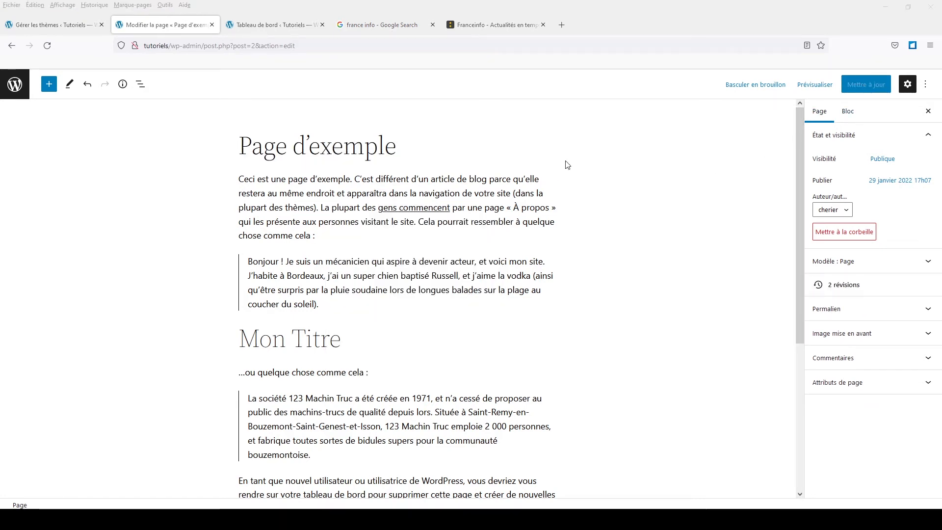
left_click(140, 85)
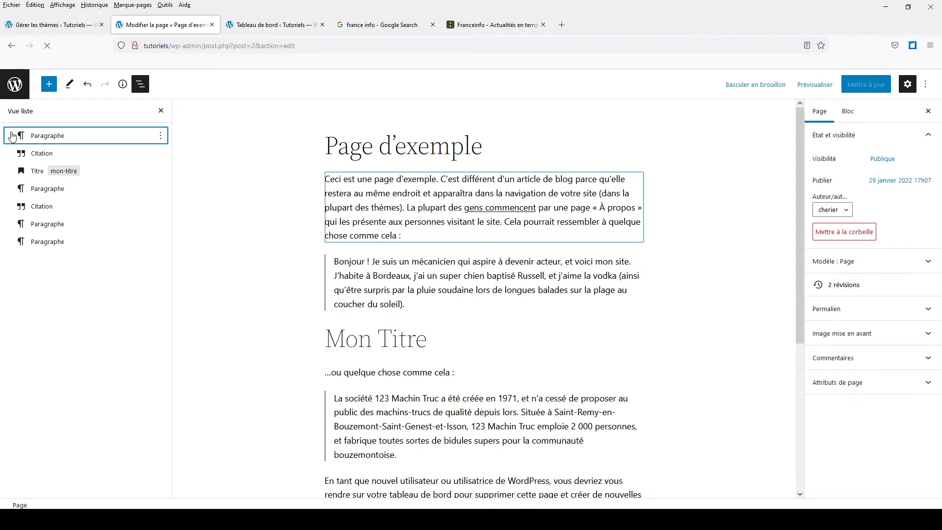
left_click(13, 137)
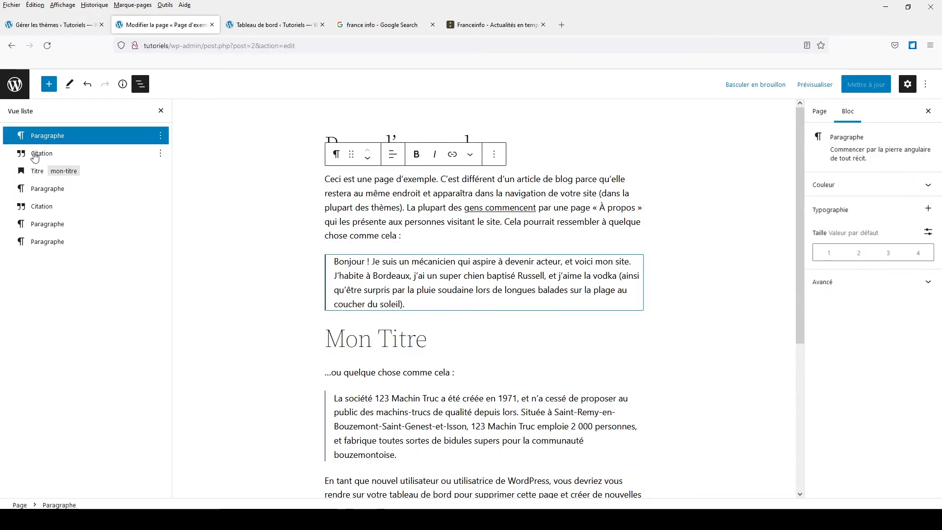
- Move the "Bonjour !" quote below the "…ou quelque chose comme cela :" paragraph, and the "En tant que nouvel utilisateur" paragraph above both quotes
left_click_drag(34, 156, 34, 178)
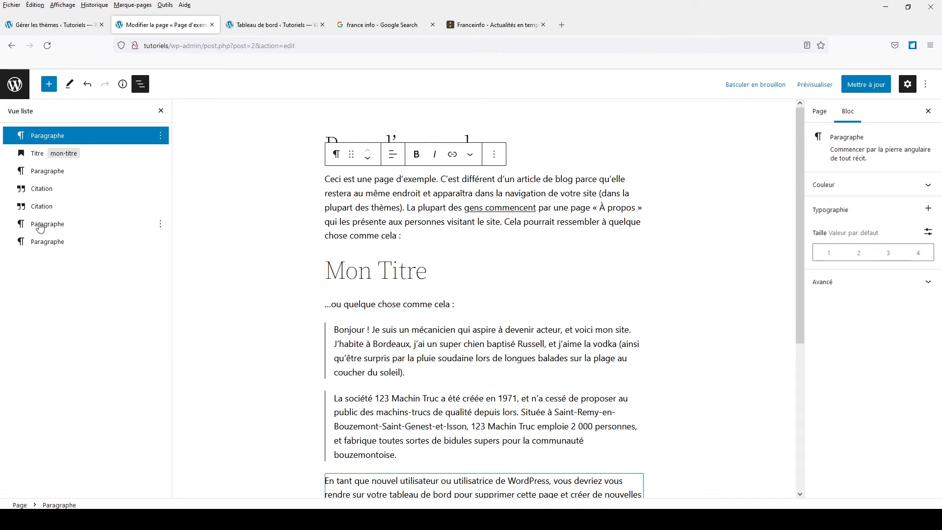
left_click_drag(40, 228, 33, 182)
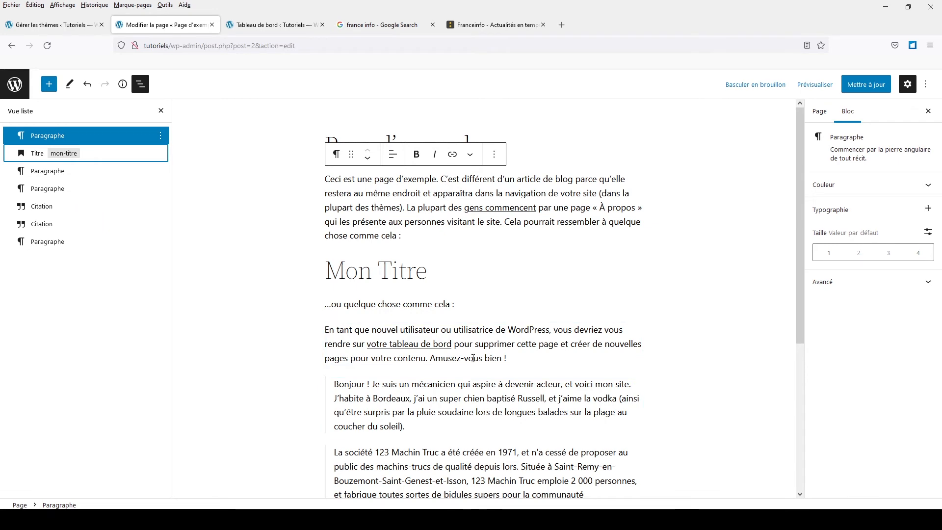
scroll(521, 388, "down", 5)
scroll(521, 388, "up", 5)
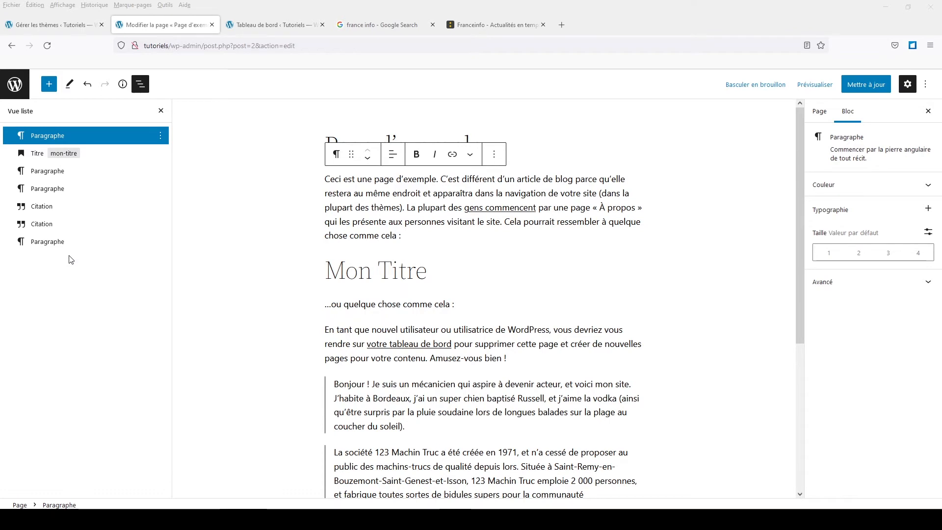
- Look through the blocks available for insertion, from the design and widget blocks to the theme and embedded content blocks
left_click(44, 85)
scroll(49, 221, "down", 10)
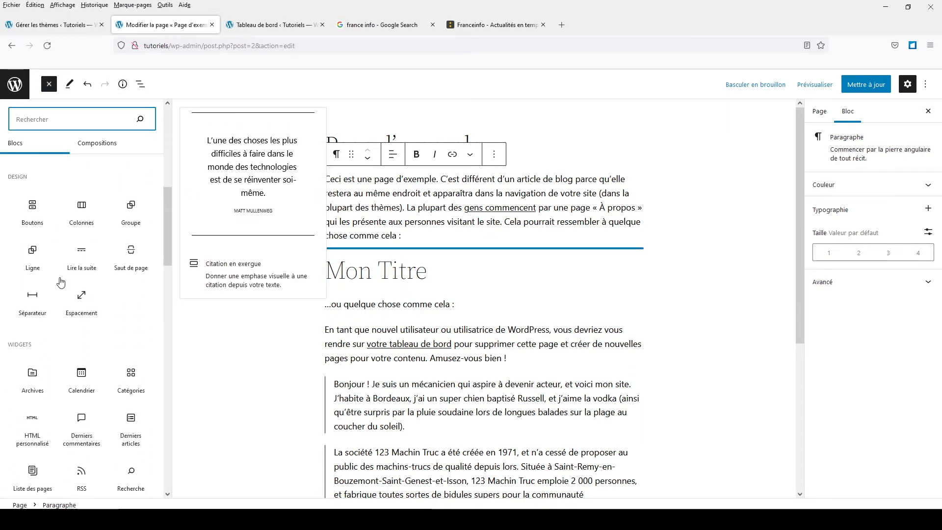
scroll(61, 282, "down", 9)
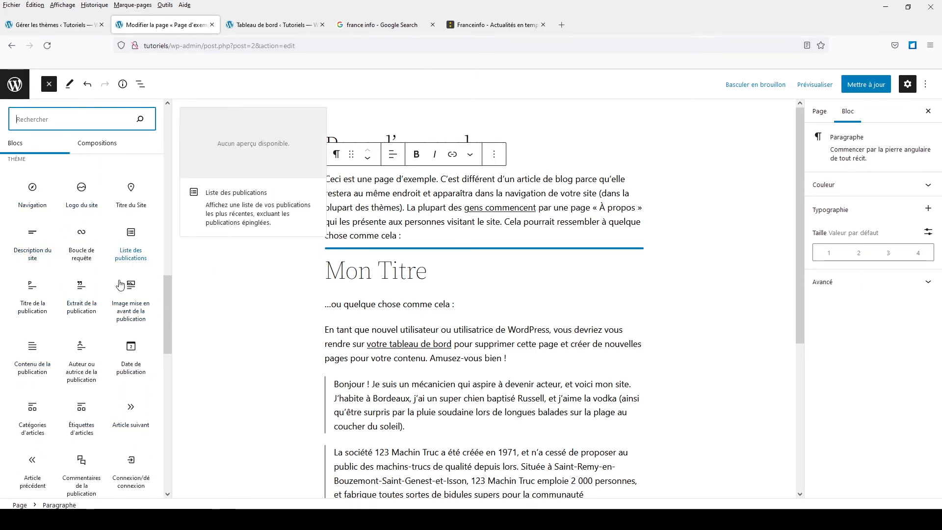
scroll(127, 427, "down", 3)
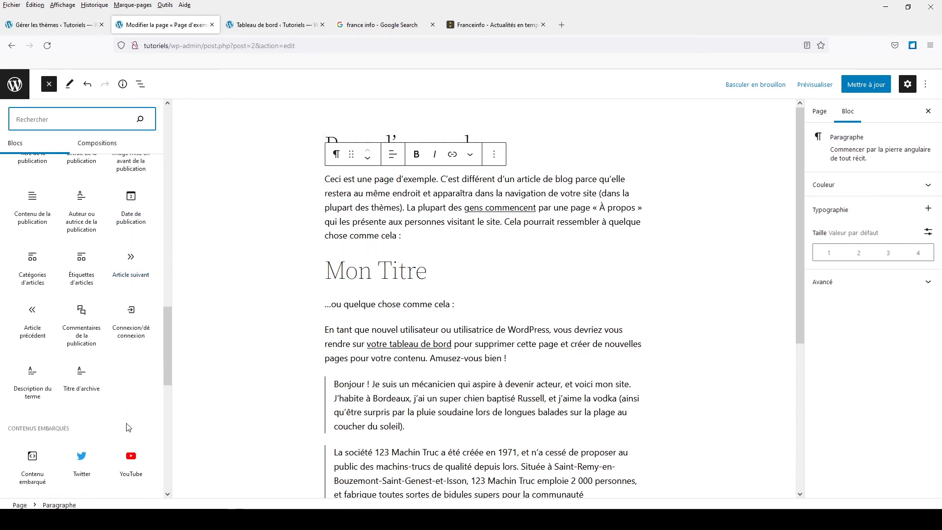
scroll(127, 427, "up", 1)
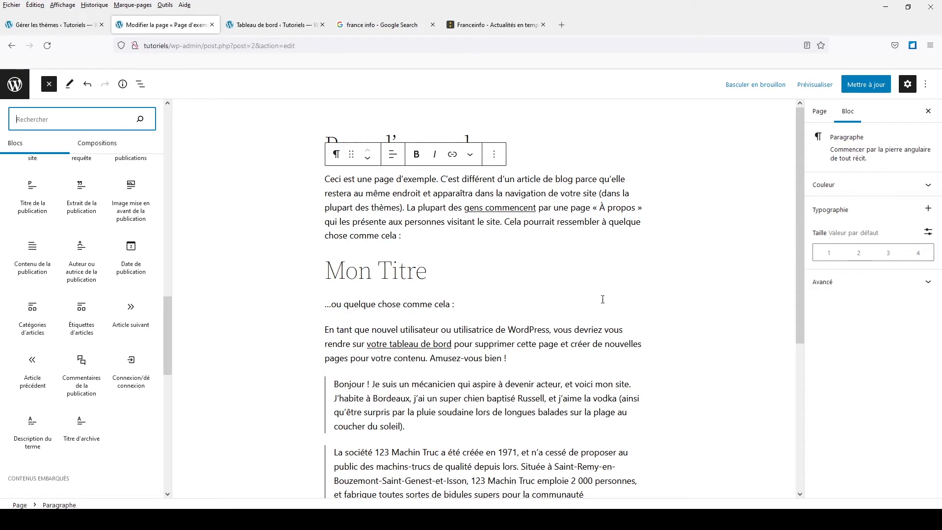
scroll(135, 342, "up", 10)
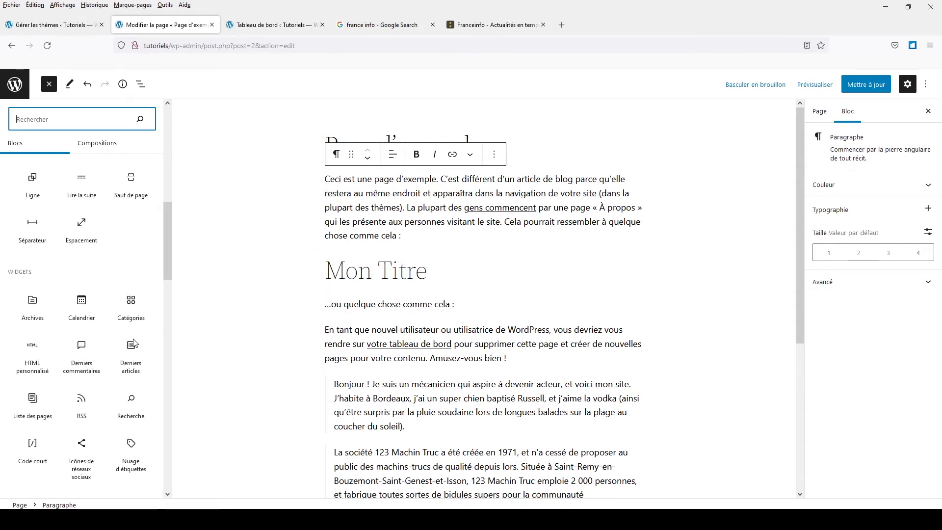
- Leave the page editor without updating the page and open the beta site editor for the Twenty Twenty-Two theme
left_click(15, 84)
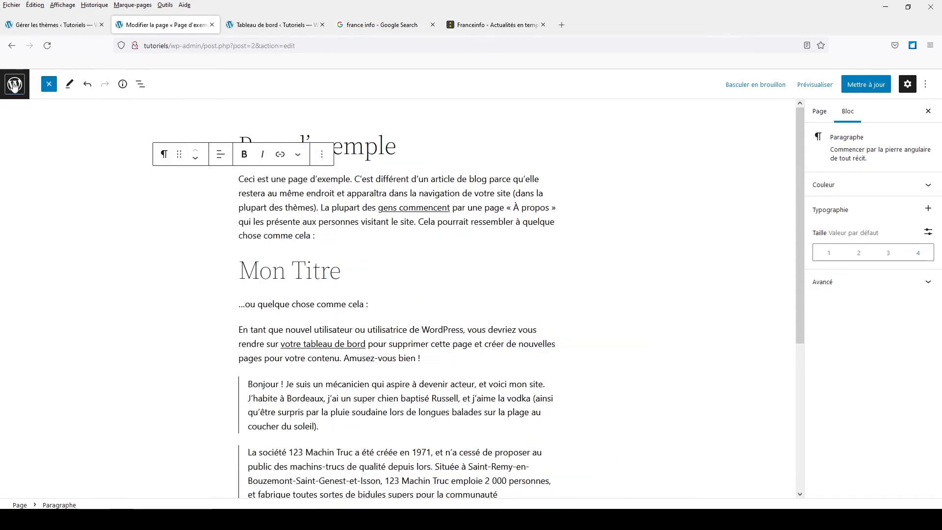
left_click(466, 311)
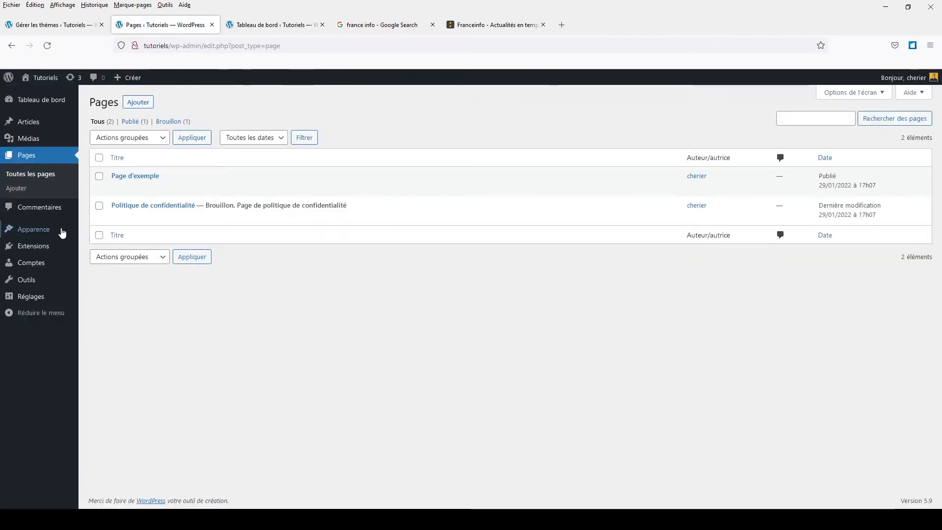
mouse_move(47, 232)
left_click(95, 231)
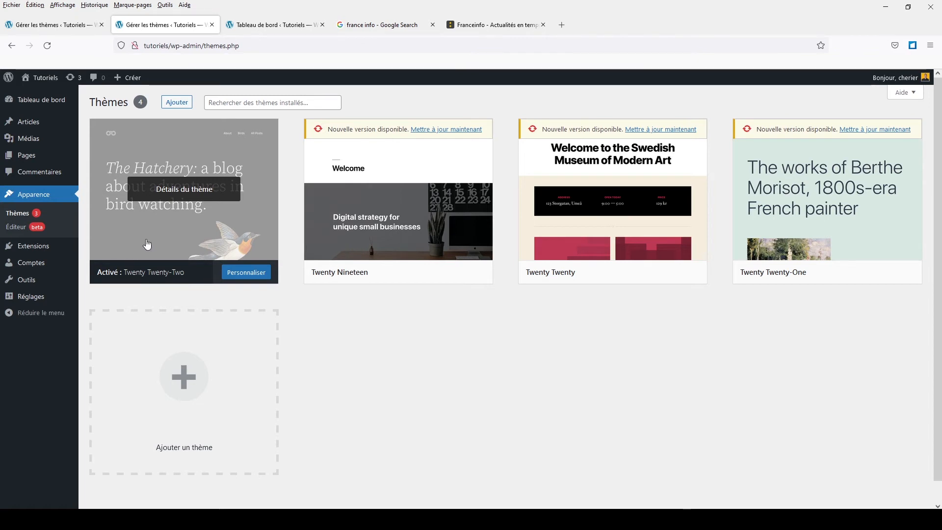
left_click(18, 227)
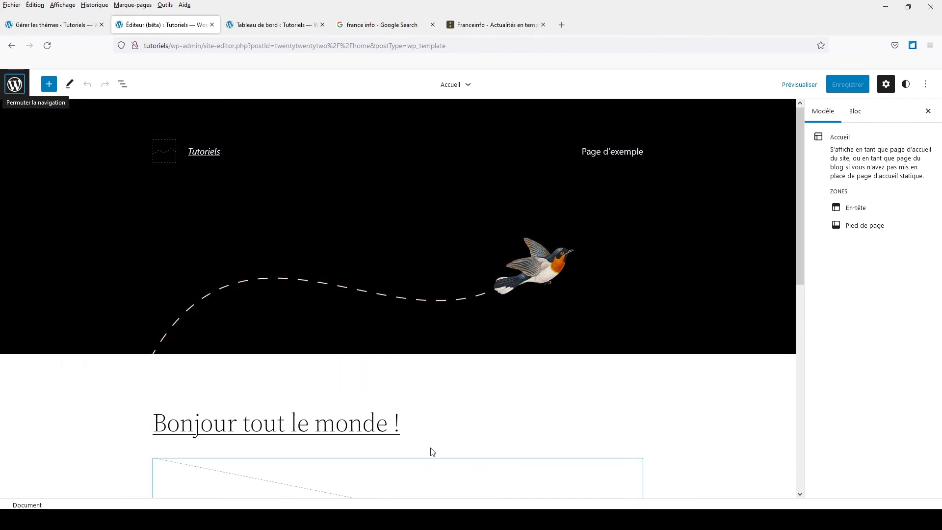
- Examine the Accueil template's layout from the header and post content down to the pagination and footer
scroll(501, 372, "down", 10)
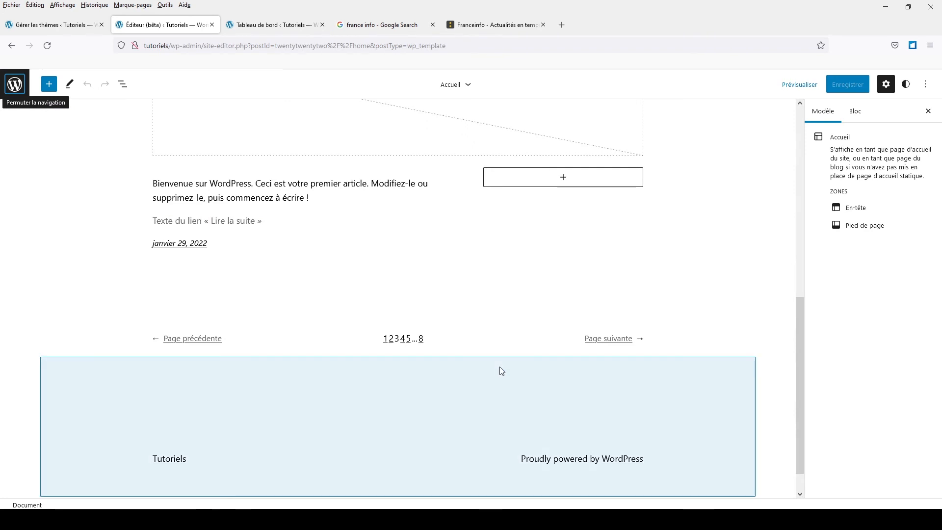
scroll(501, 372, "down", 2)
scroll(499, 367, "up", 4)
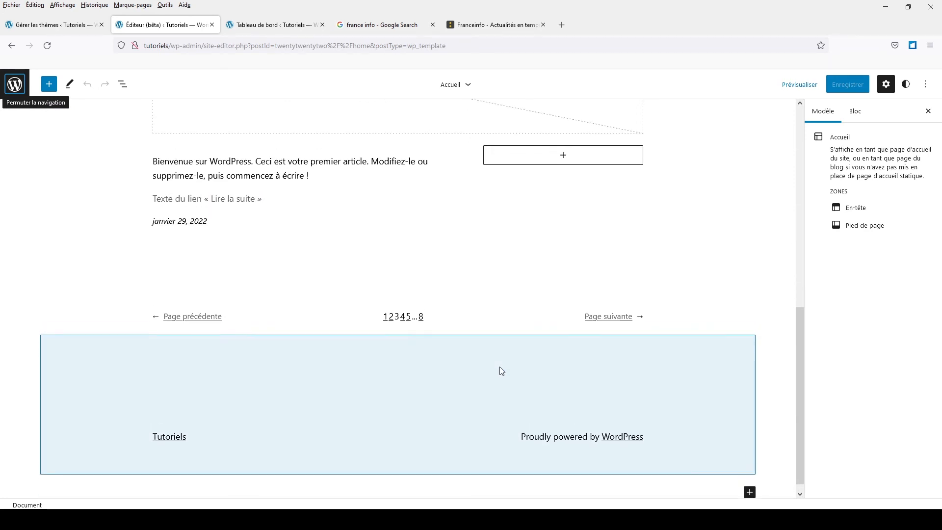
scroll(501, 371, "up", 5)
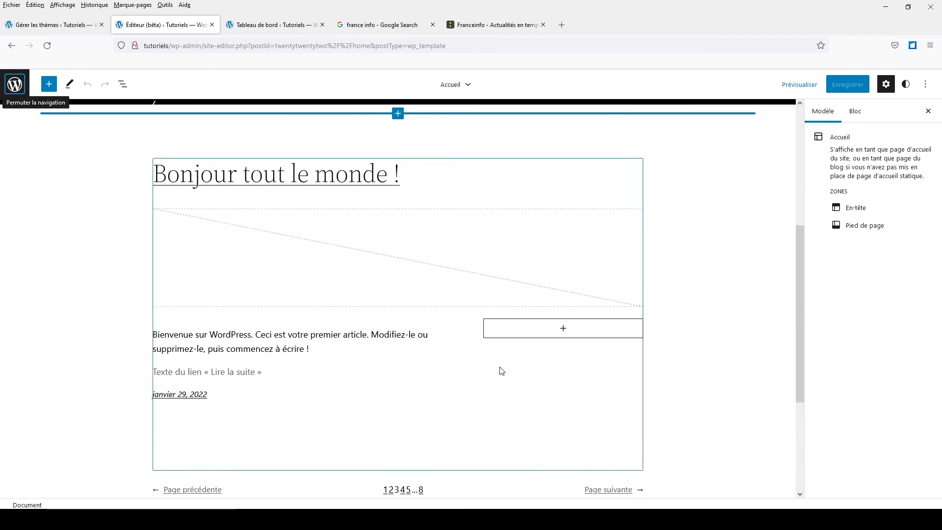
scroll(501, 371, "up", 6)
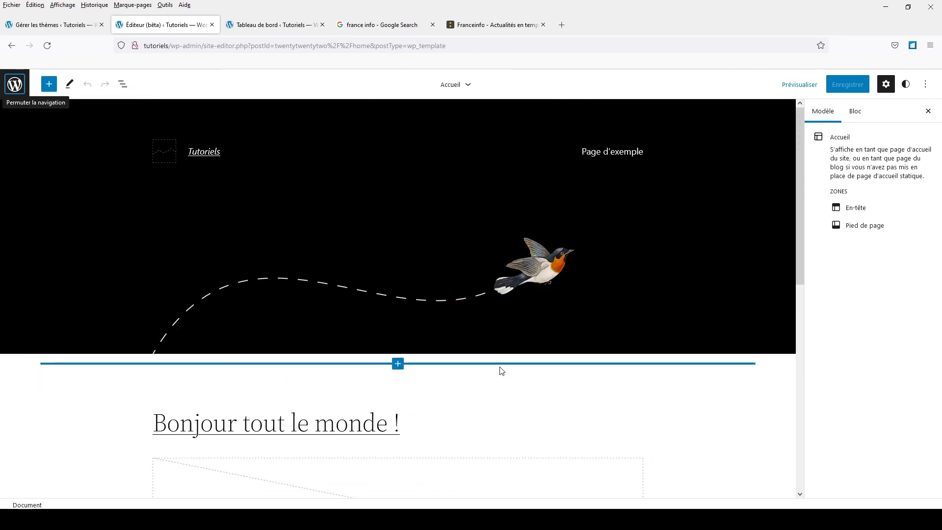
scroll(500, 349, "down", 8)
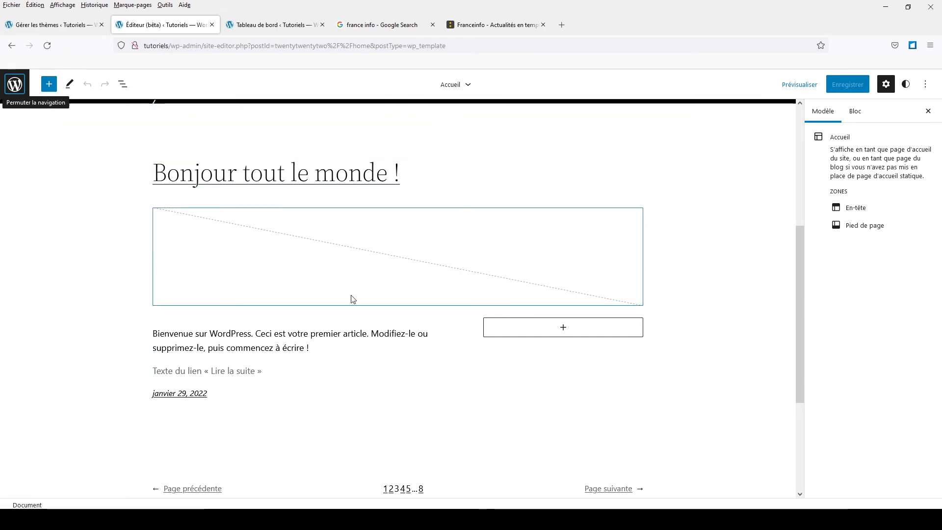
scroll(389, 275, "down", 5)
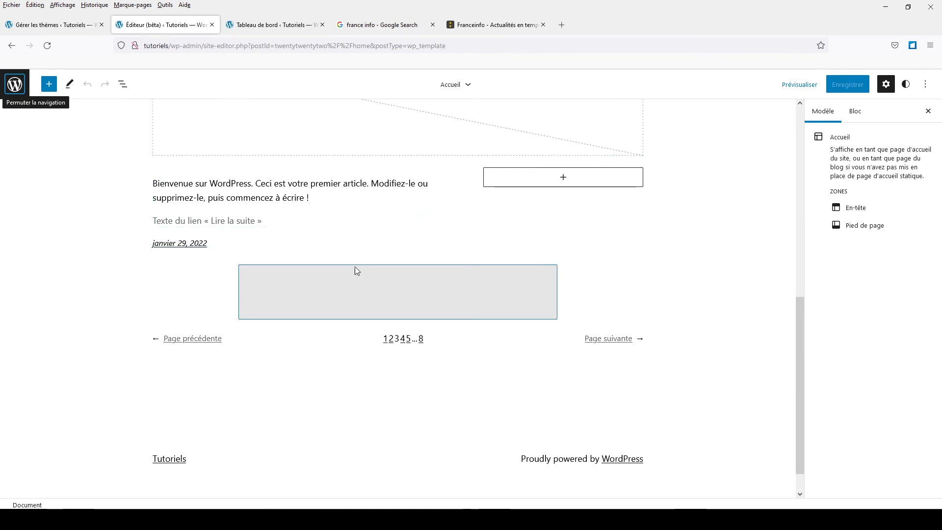
scroll(439, 212, "up", 10)
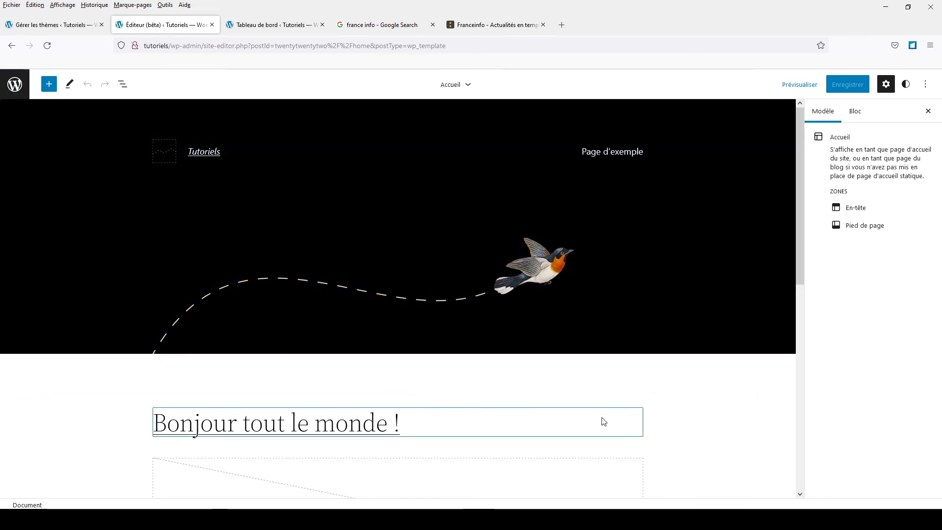
scroll(602, 414, "down", 7)
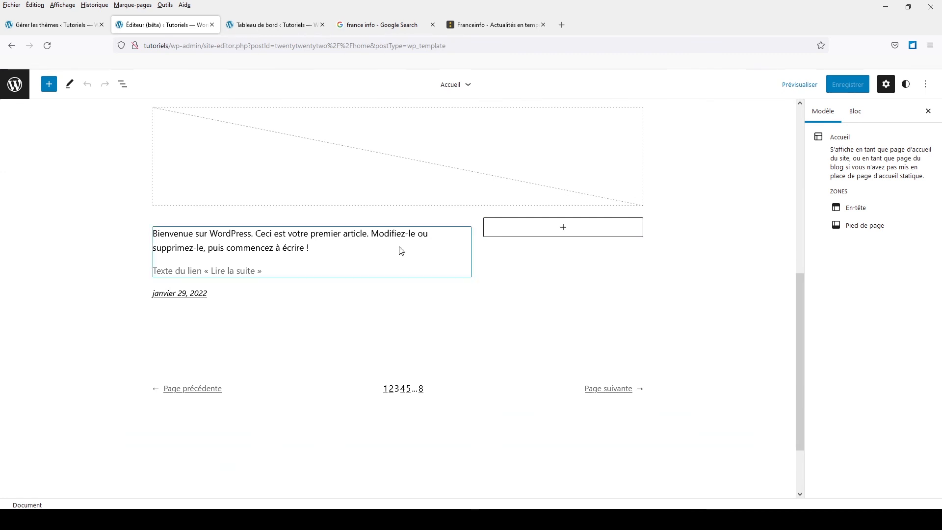
scroll(411, 203, "up", 6)
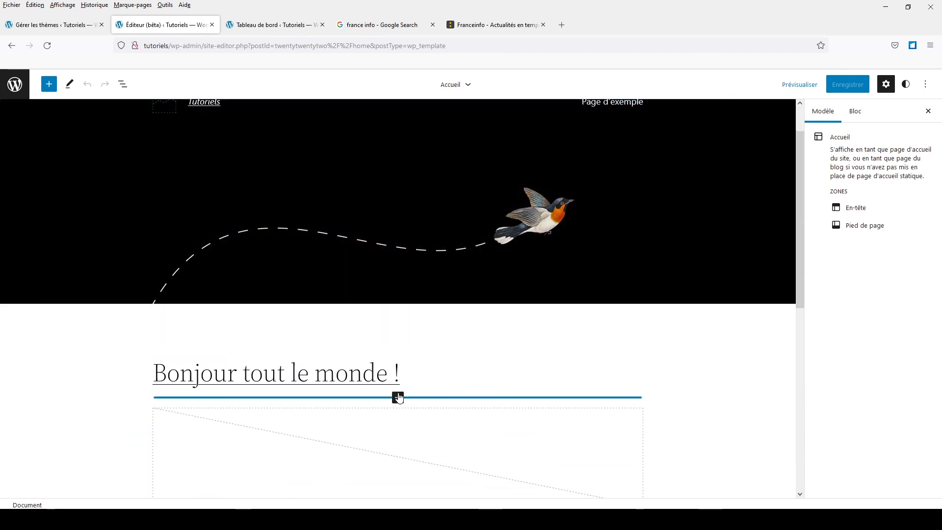
- Browse the full block list for insertion between the post title and featured image, examining the theme blocks
left_click(398, 398)
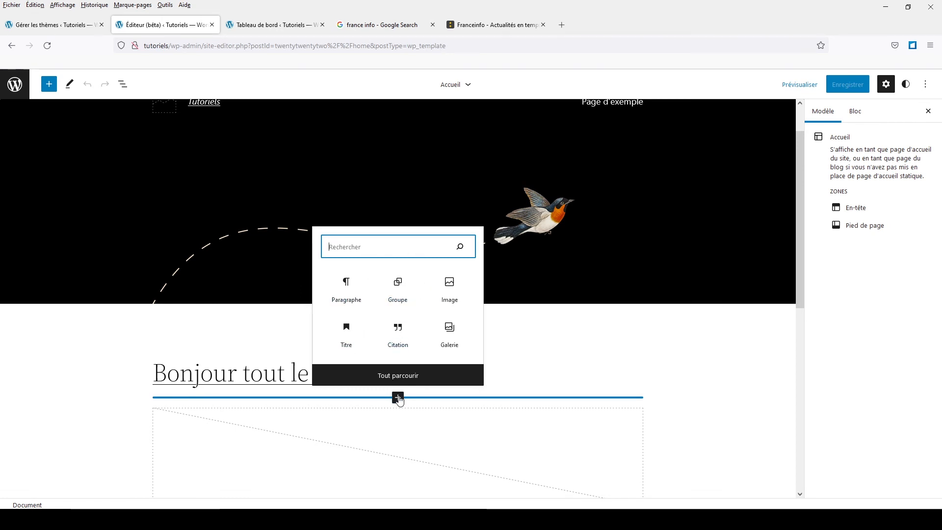
left_click(399, 377)
scroll(79, 338, "down", 14)
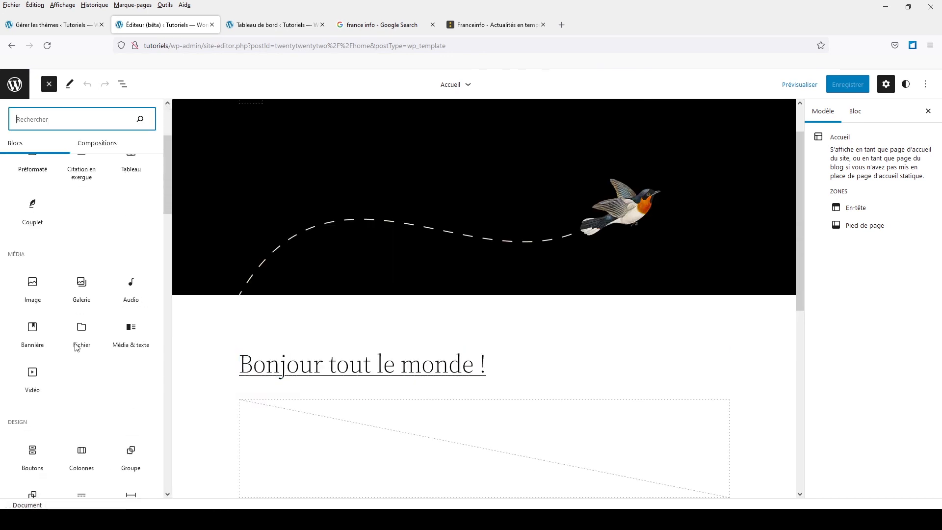
mouse_move(75, 342)
scroll(75, 343, "down", 3)
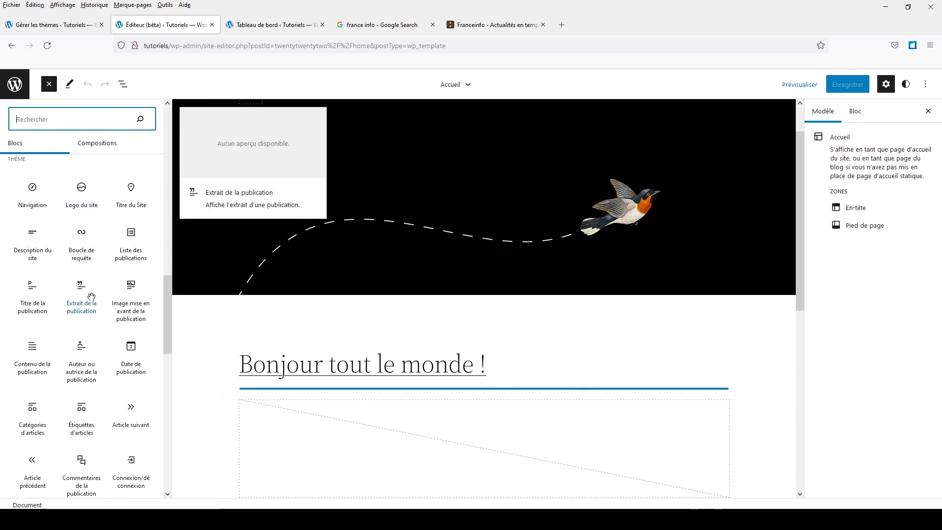
scroll(90, 434, "down", 3)
scroll(90, 435, "up", 2)
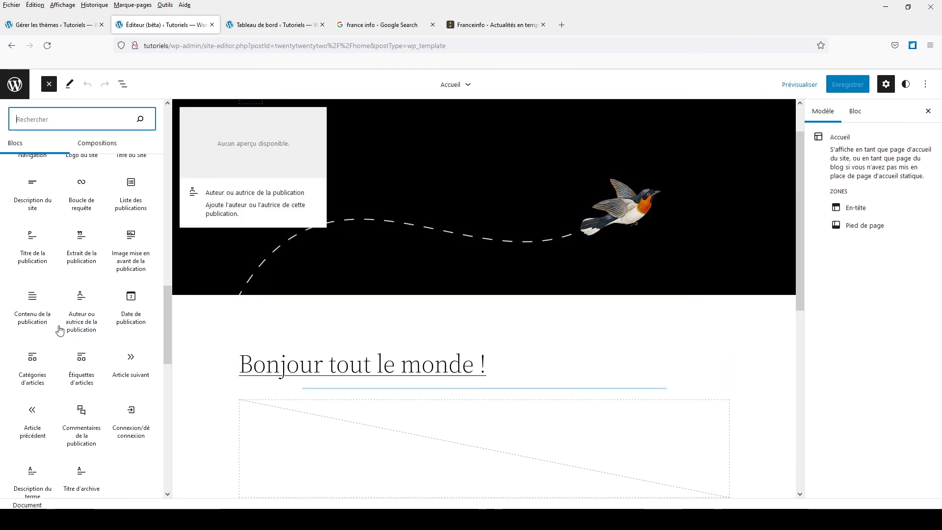
scroll(86, 333, "up", 4)
scroll(95, 362, "down", 3)
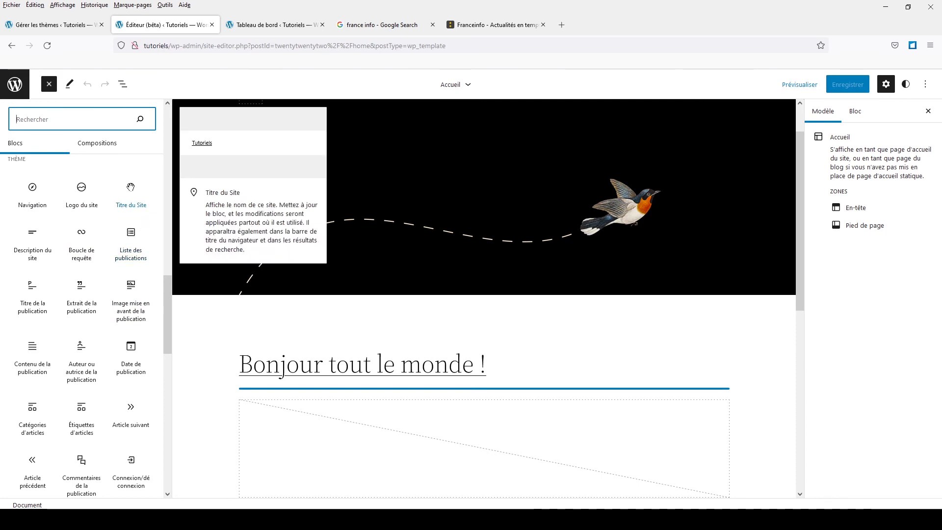
- Insert a Titre du Site block below the "Bonjour tout le monde !" post title and remove it again
left_click_drag(131, 197, 207, 391)
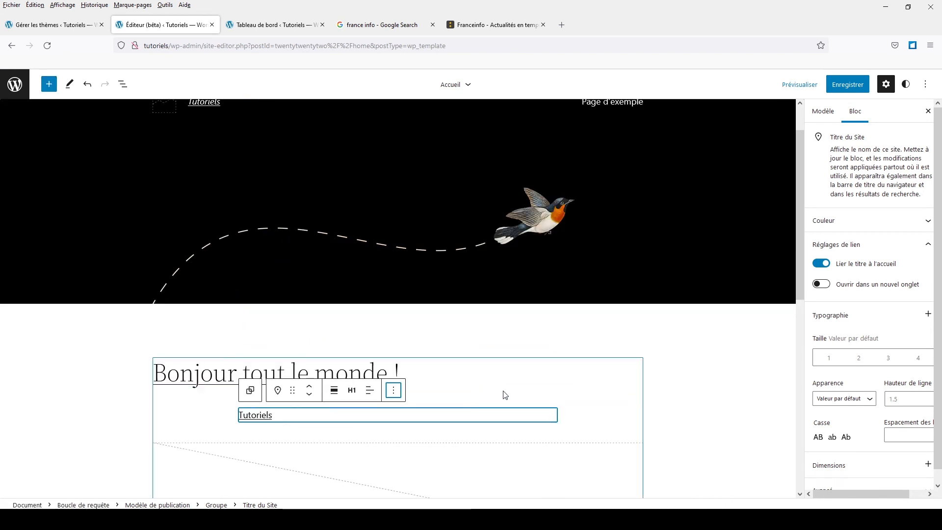
left_click(393, 392)
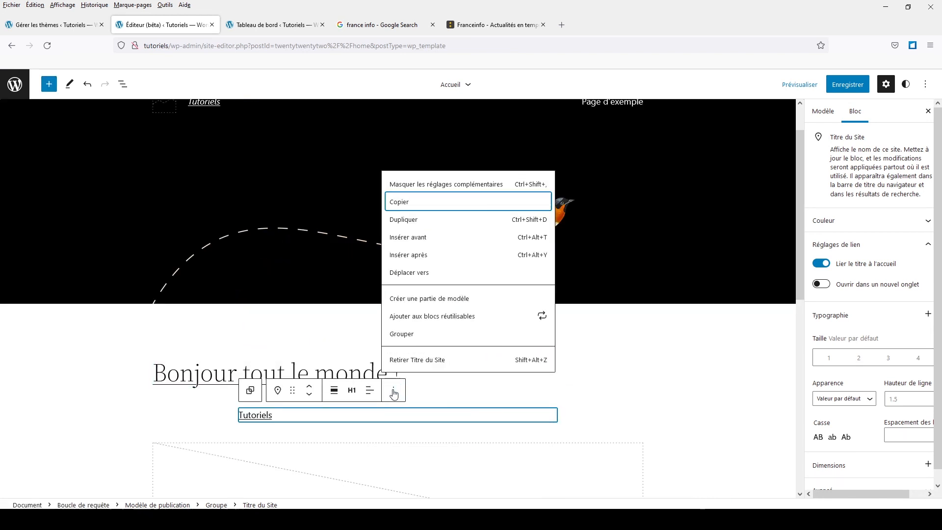
left_click(412, 363)
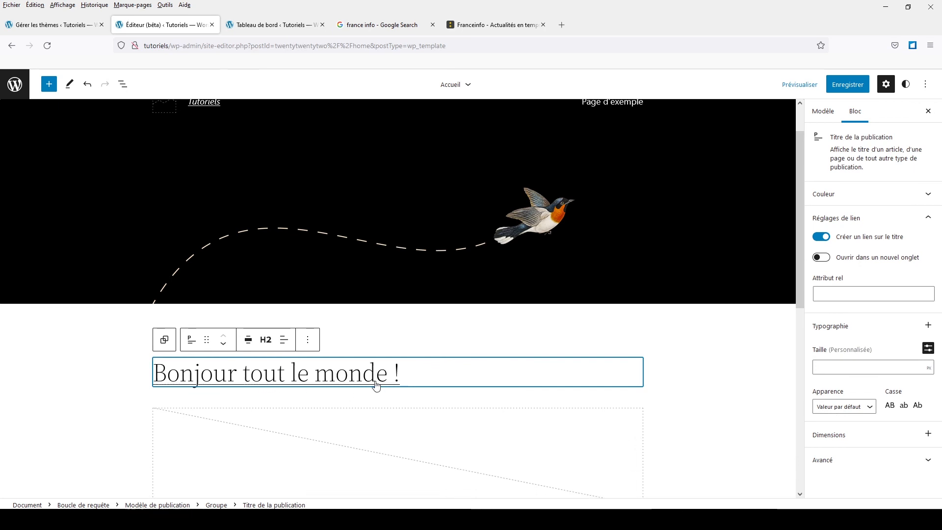
- Open the full list of templates from the Accueil template and look through it
scroll(383, 388, "down", 8)
scroll(390, 385, "up", 8)
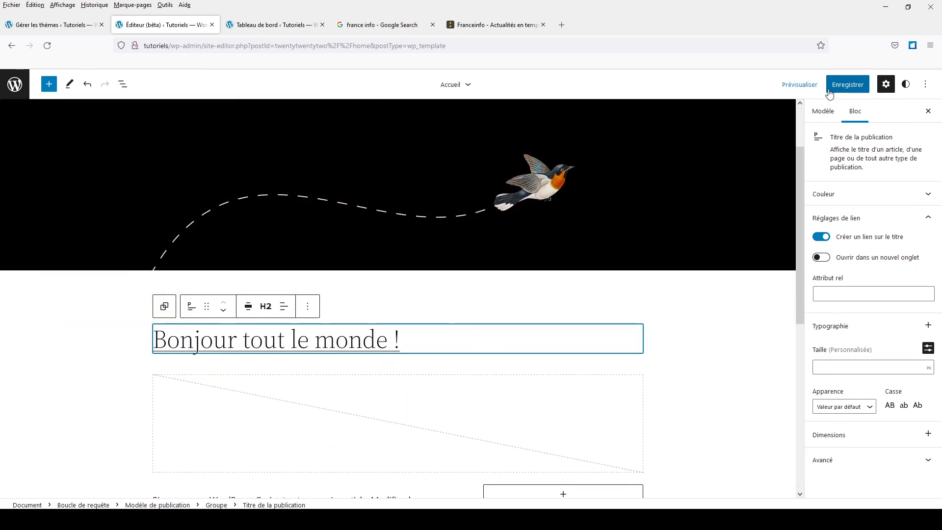
scroll(478, 415, "up", 3)
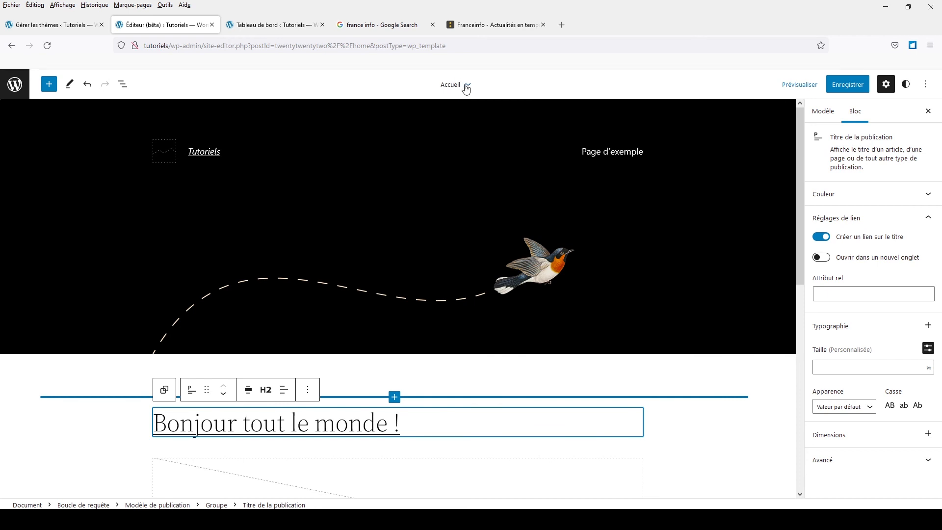
left_click(467, 86)
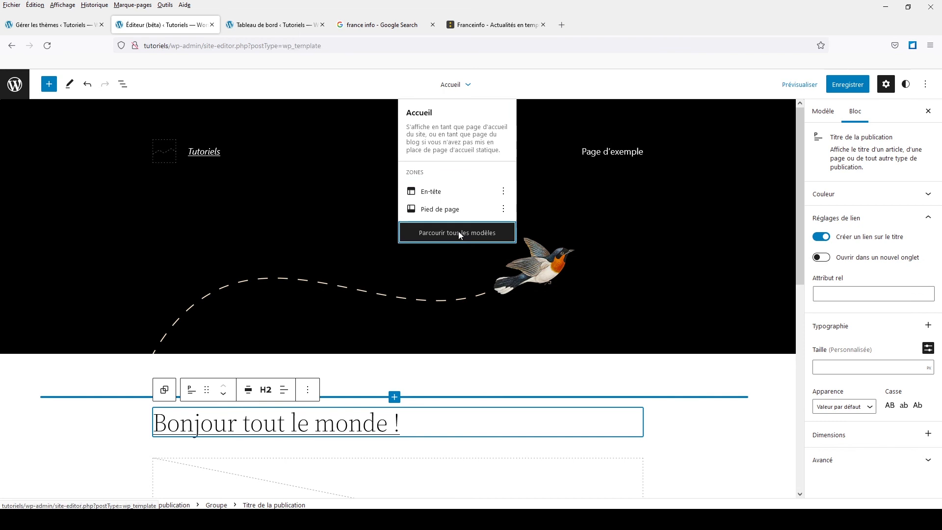
left_click(458, 232)
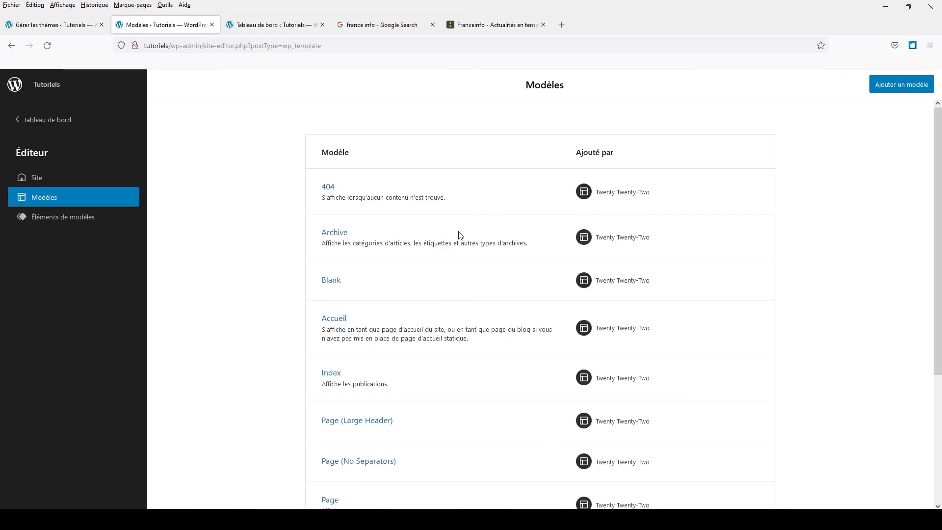
scroll(460, 236, "down", 5)
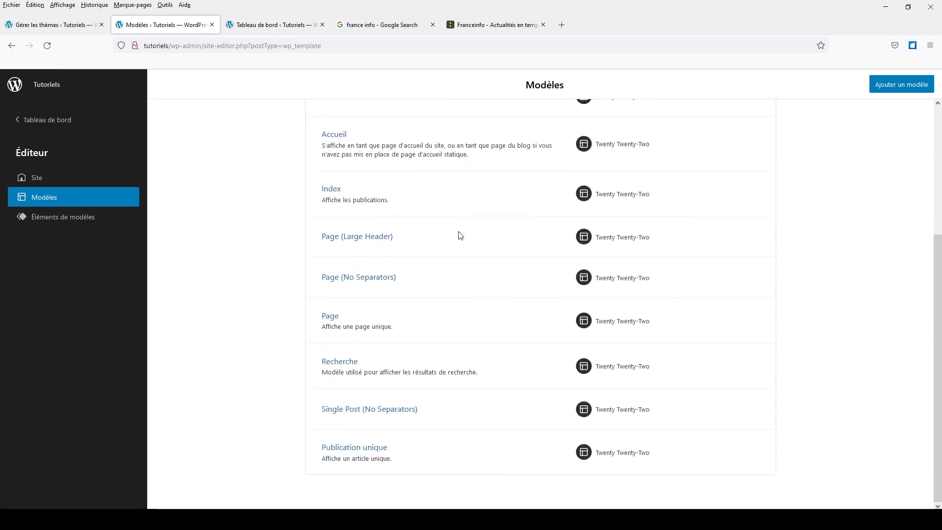
scroll(460, 236, "up", 5)
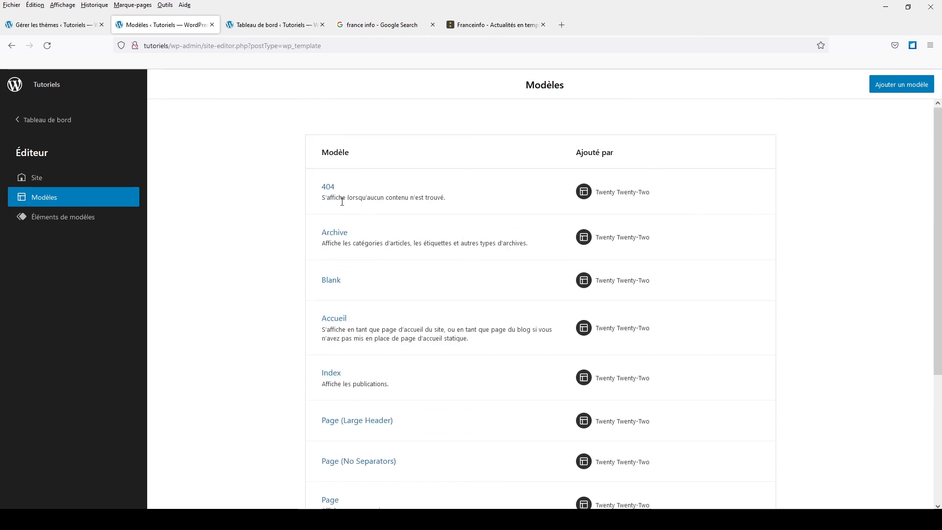
- View the 404 template, return to the template list and review the remaining templates down to Publication unique
left_click(328, 188)
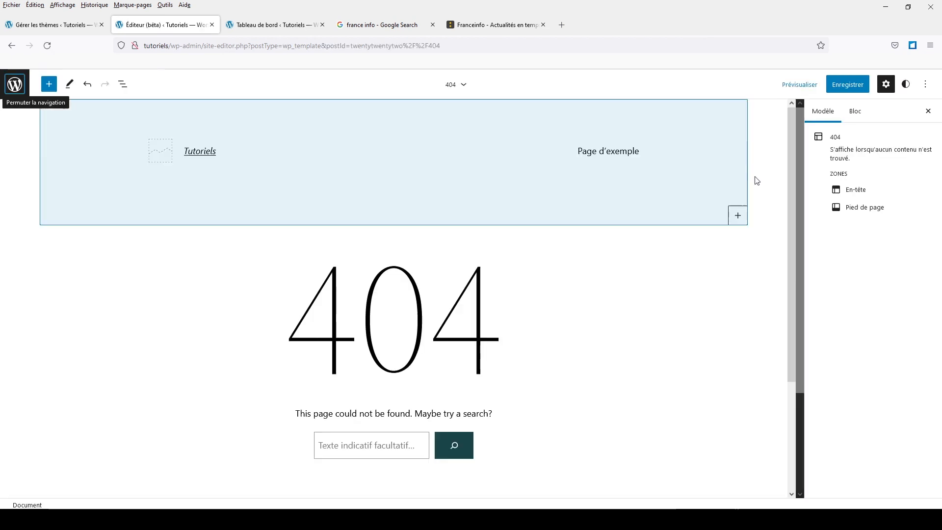
left_click(11, 45)
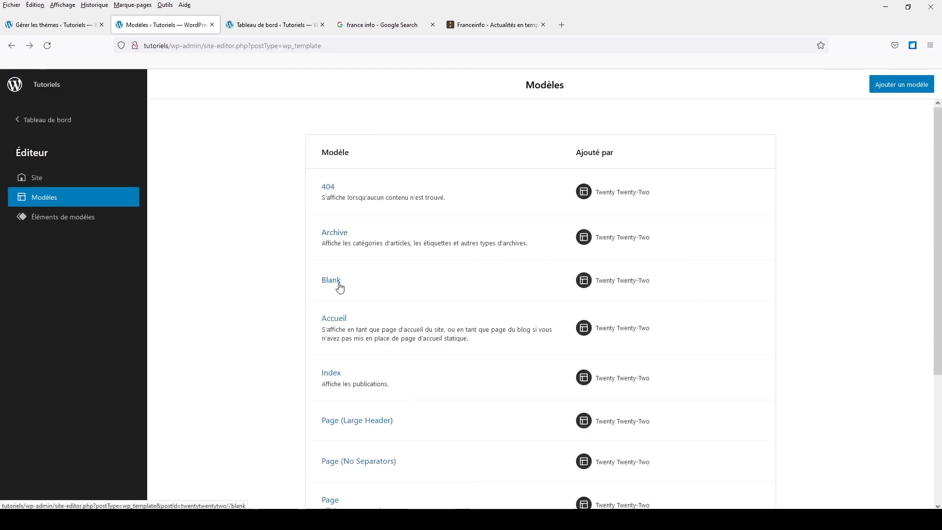
scroll(340, 287, "down", 3)
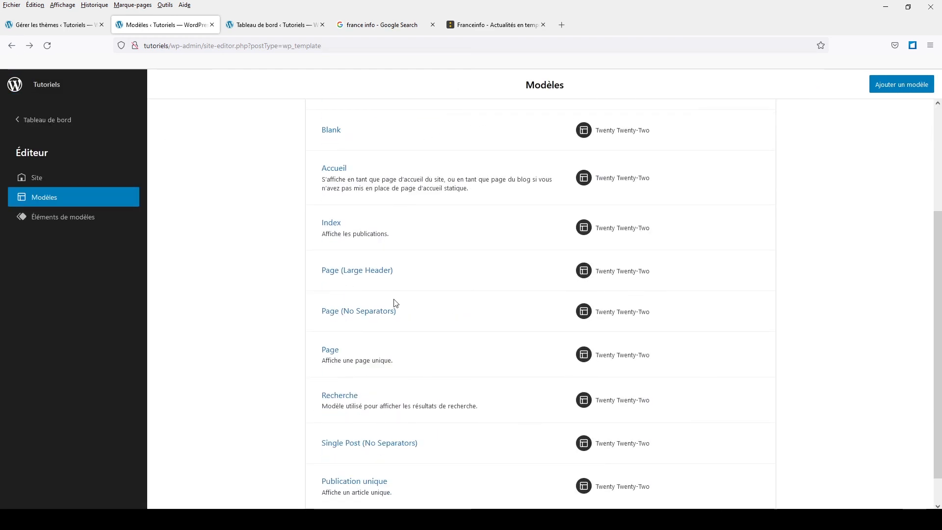
scroll(380, 220, "down", 1)
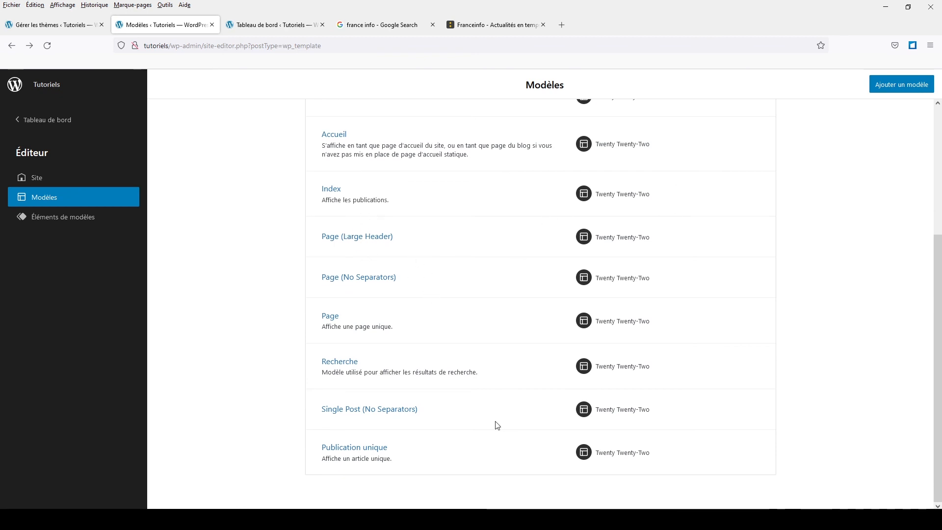
- Open the Header (Dark, large) template part from the list of template parts to examine its layout
scroll(444, 375, "up", 4)
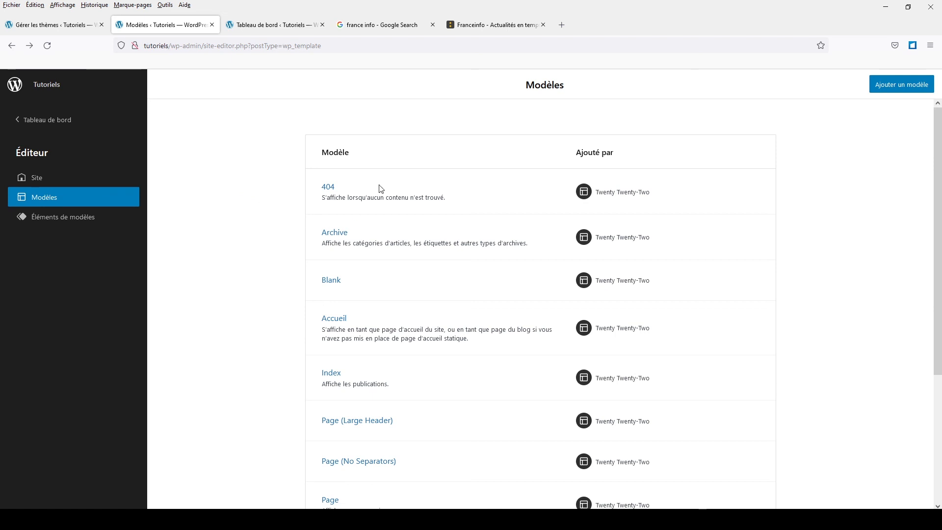
left_click(37, 216)
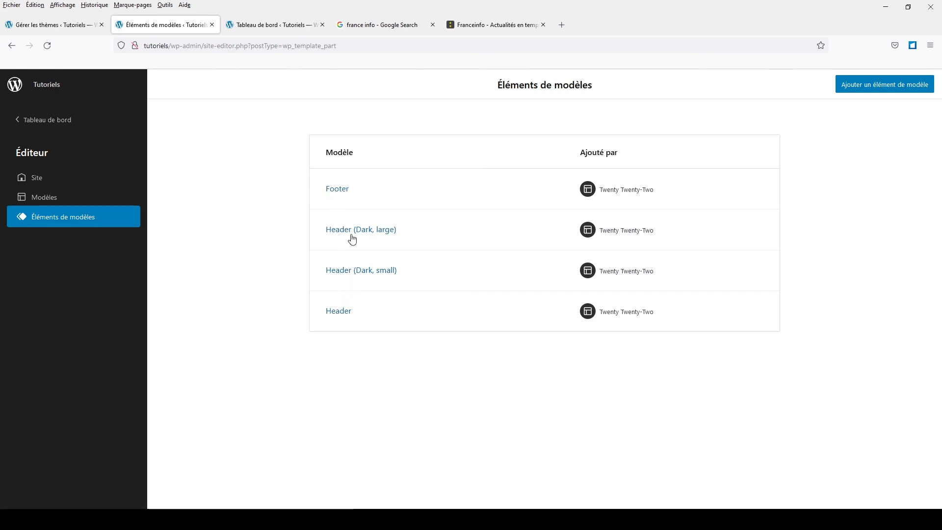
left_click(338, 231)
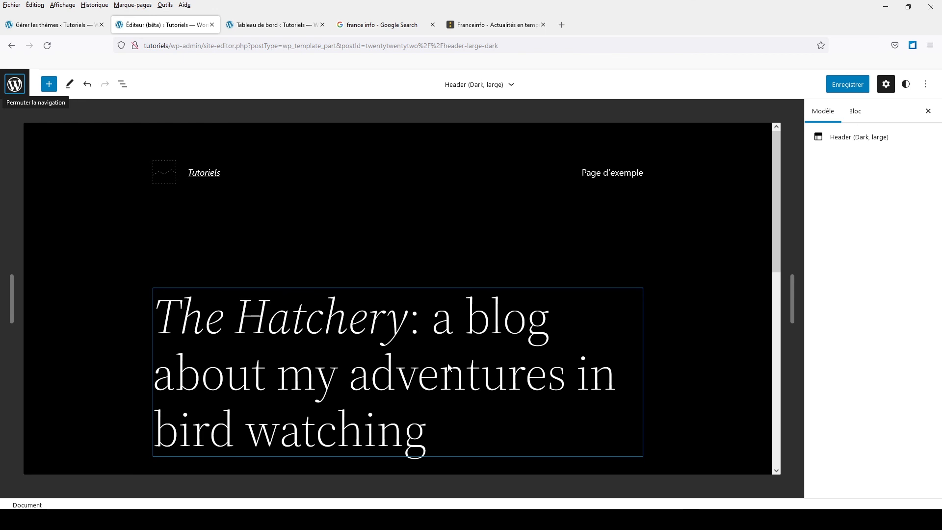
- Leave the site editor without saving and return to the WordPress dashboard
left_click(14, 91)
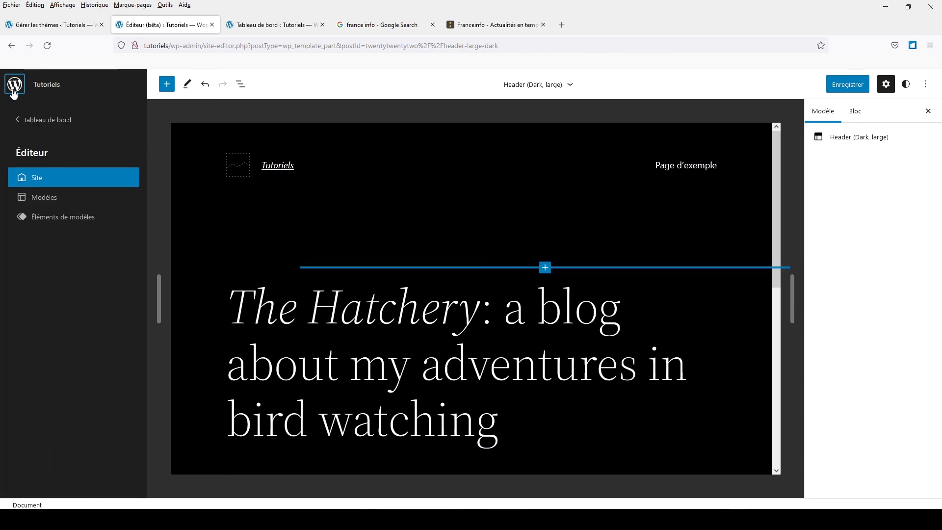
left_click(47, 121)
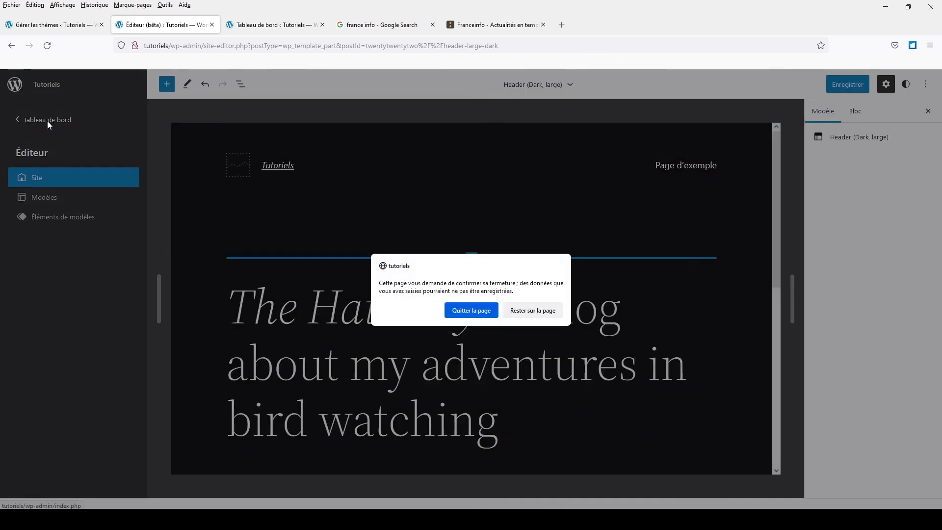
left_click(472, 311)
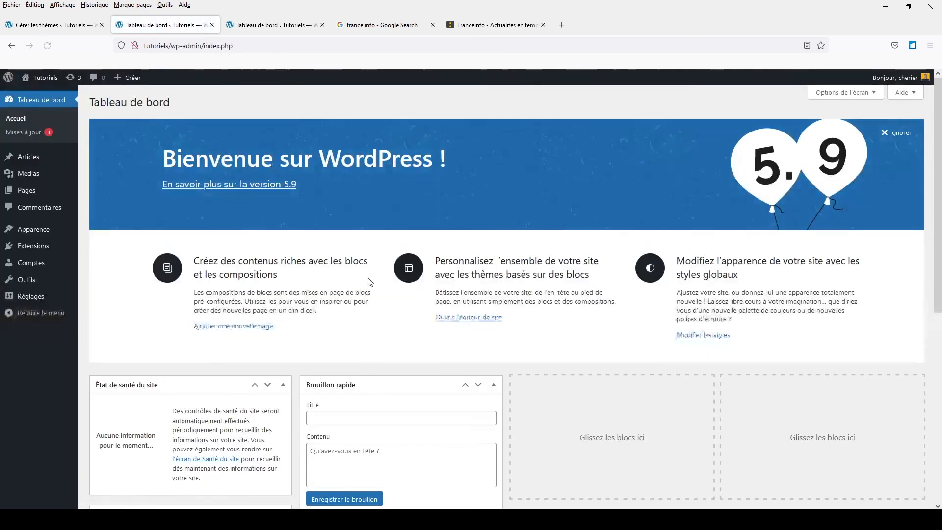